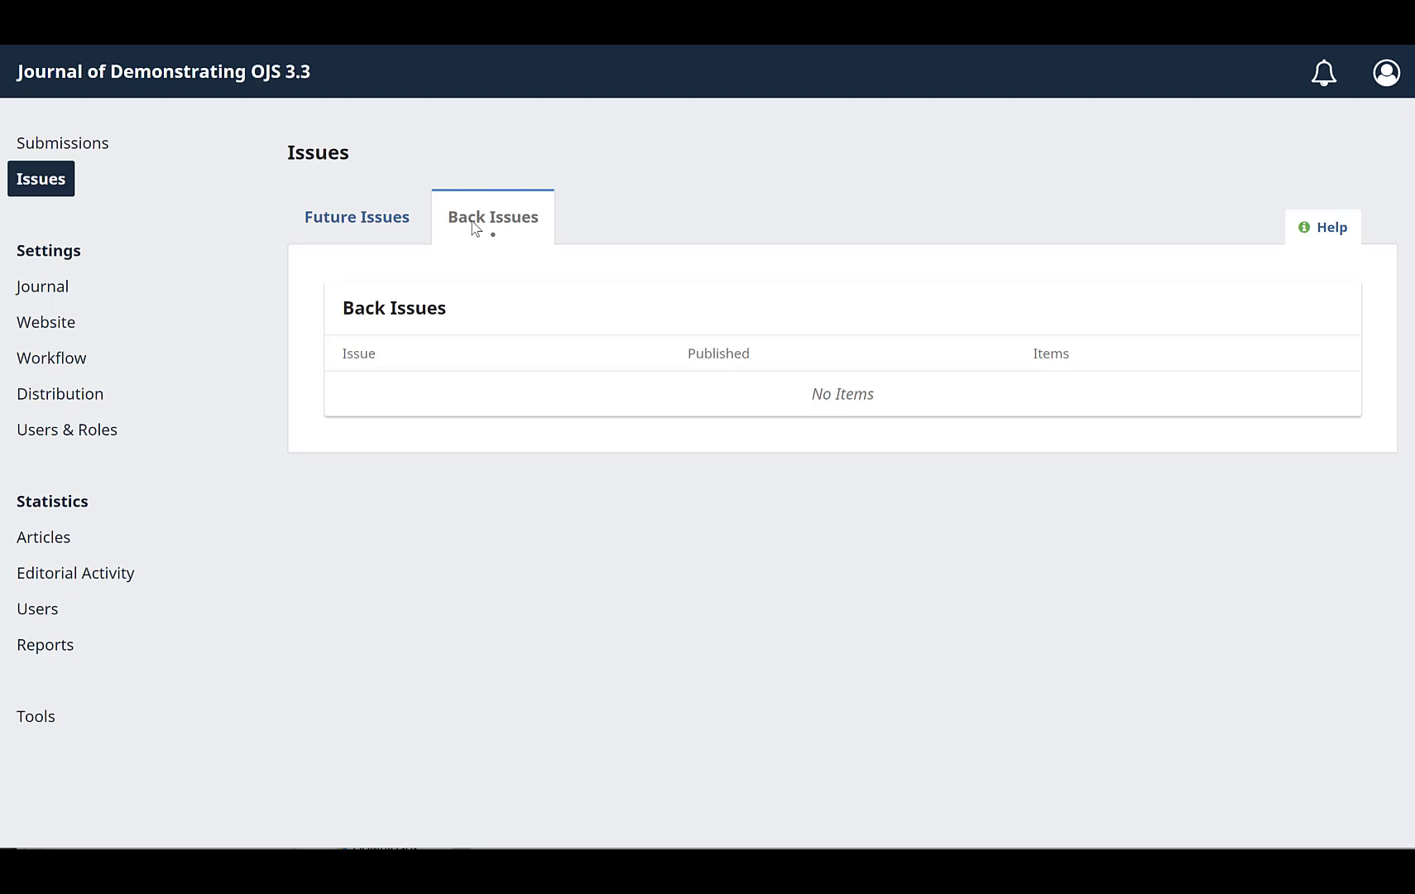
Step: Create a new future issue with volume 1, number 1 and year 2021
left_click(345, 226)
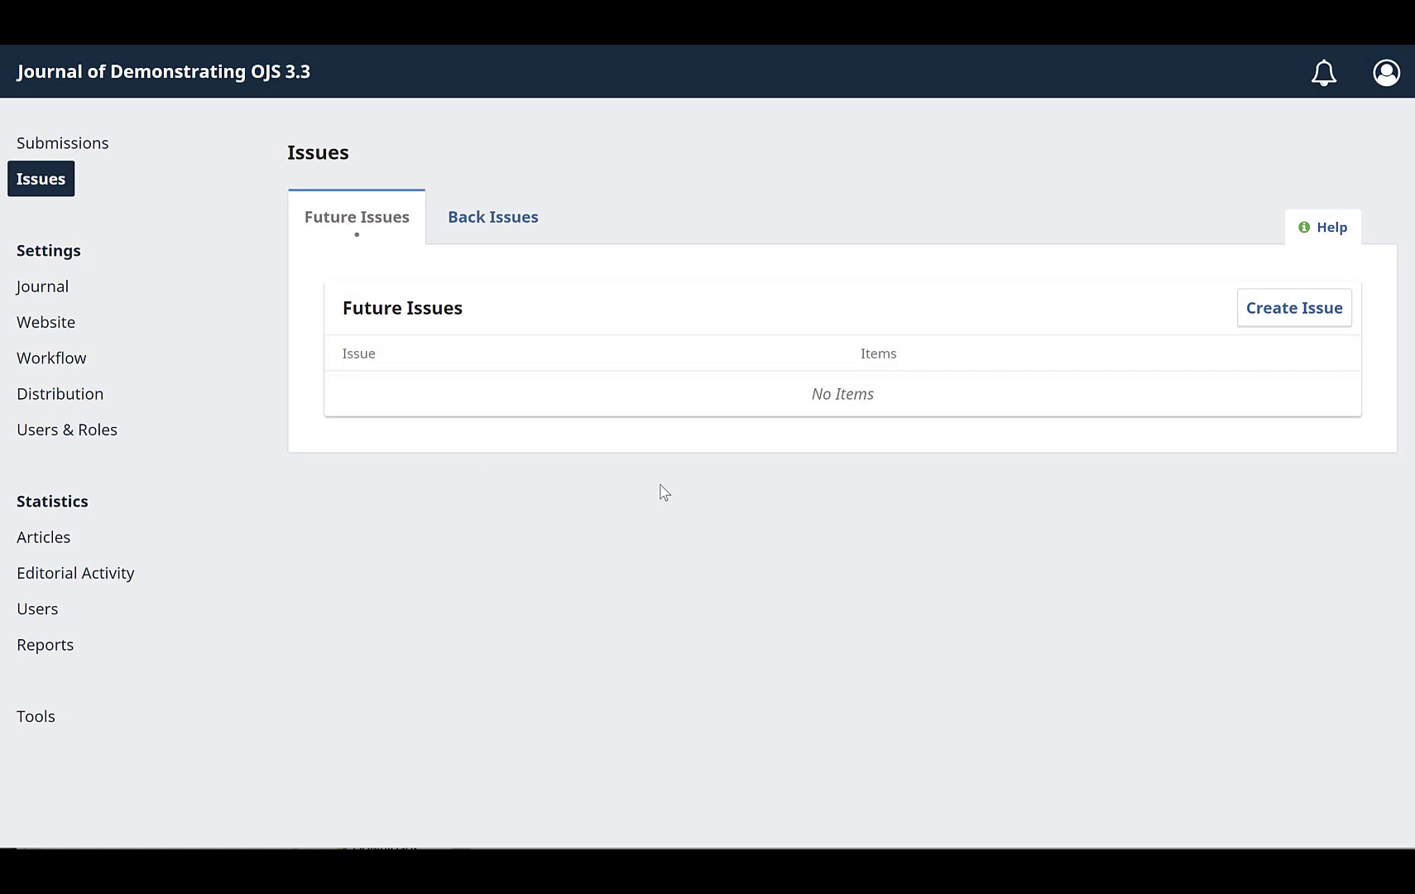
left_click(1291, 318)
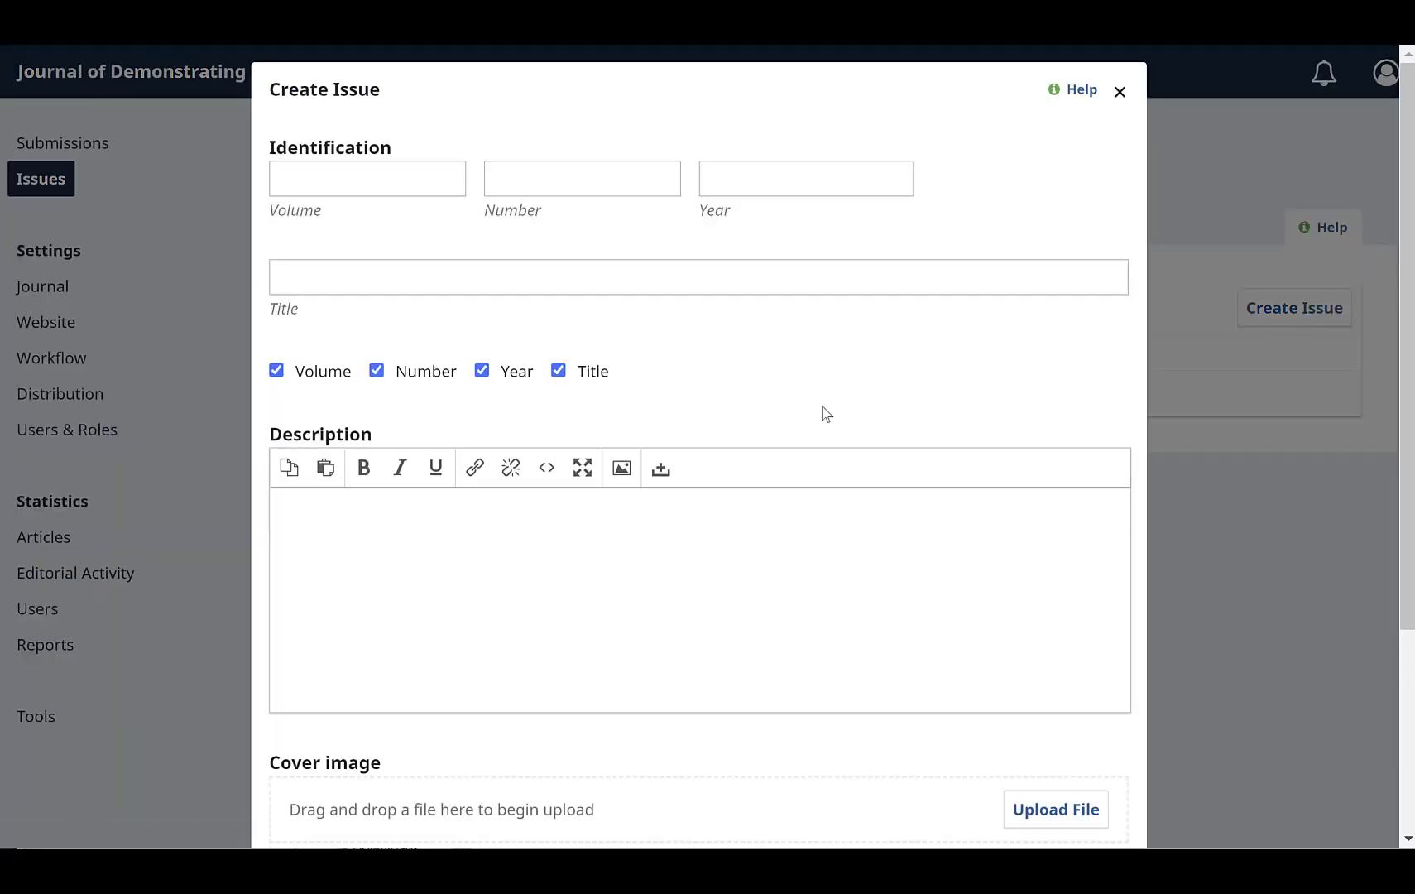
left_click(345, 183)
type("1")
left_click(538, 185)
type("1")
left_click(711, 178)
type("2021")
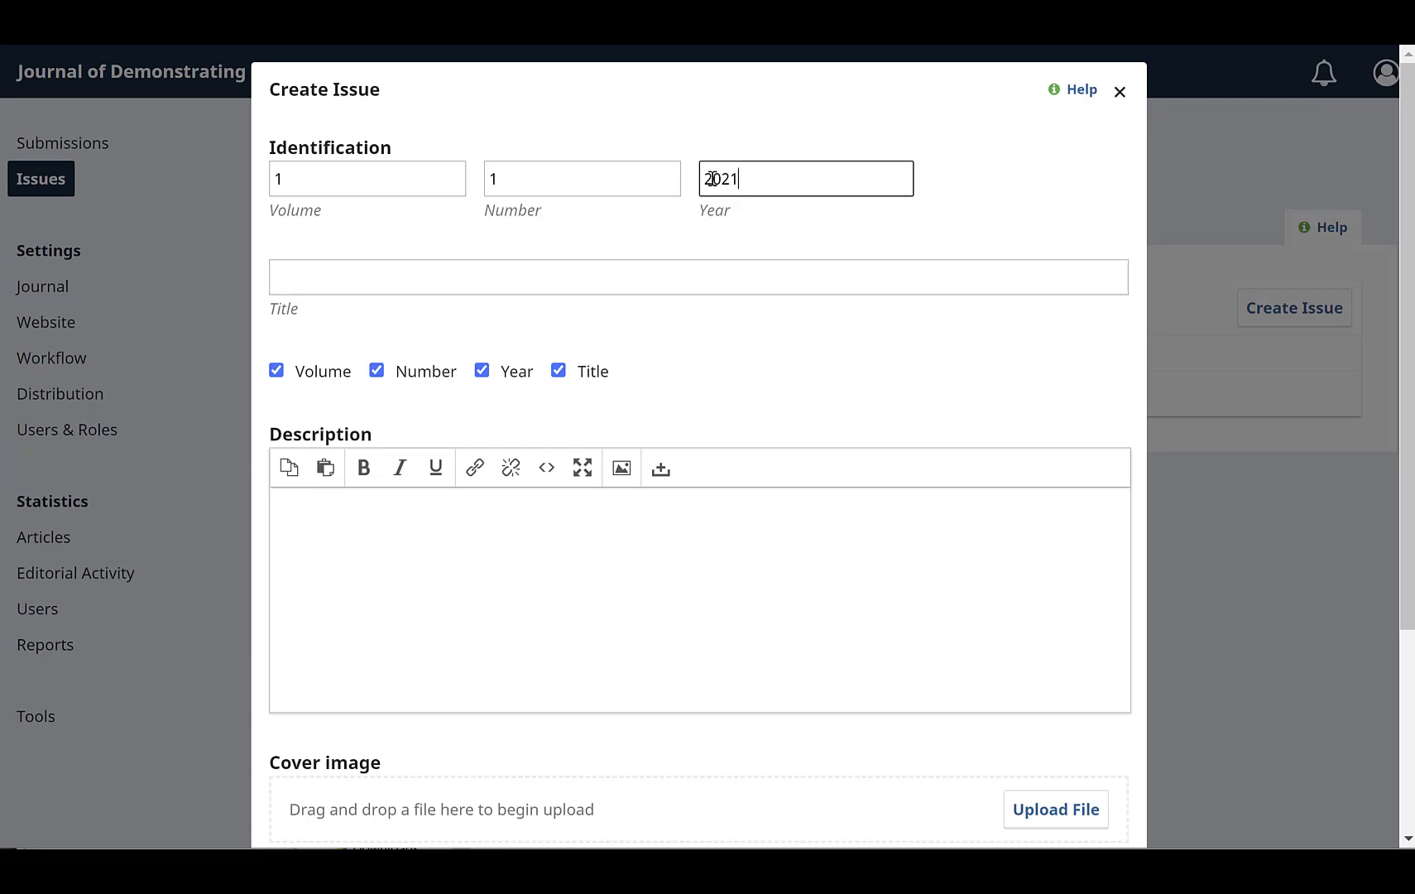
Step: Exclude the title from the issue's displayed identification, keeping volume, number and year enabled
left_click(480, 277)
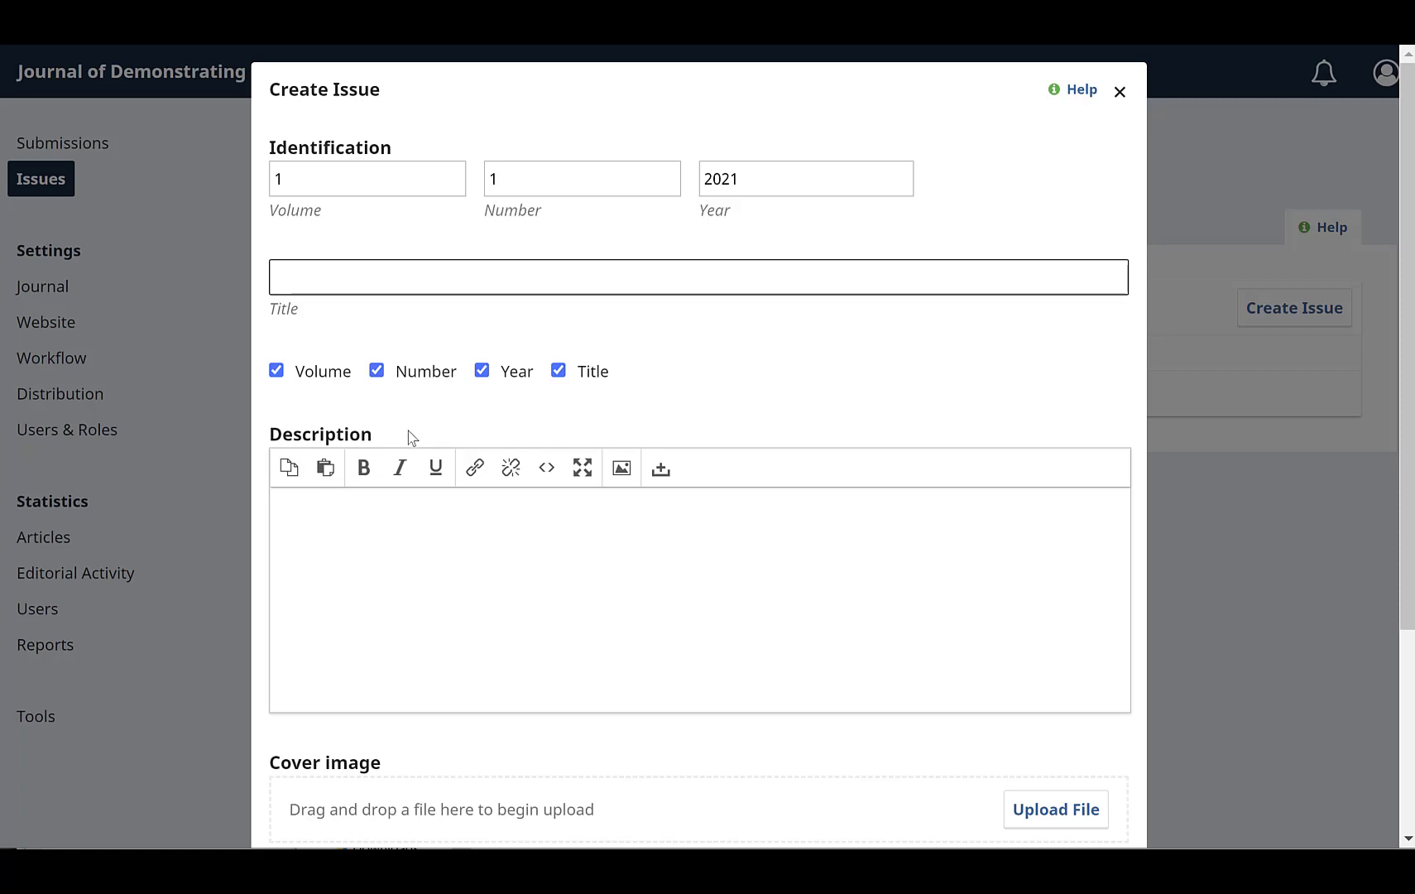
left_click(559, 371)
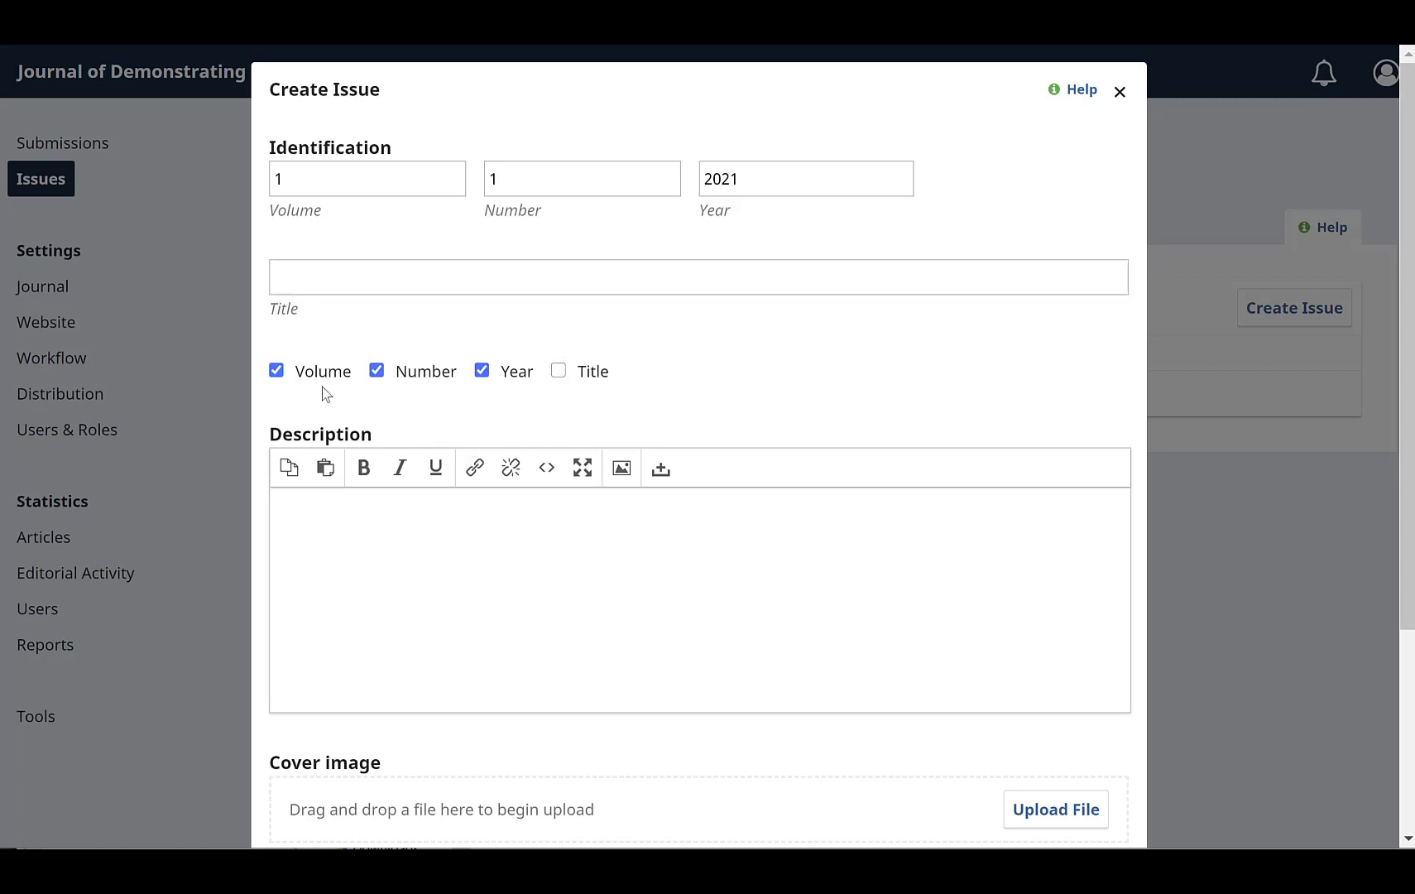
left_click(278, 369)
left_click(278, 372)
left_click(379, 372)
left_click(381, 373)
Step: Upload cover-image.png from the module7 folder as the issue's cover image
left_click(519, 543)
scroll(519, 543, "down", 1)
scroll(519, 543, "down", 3)
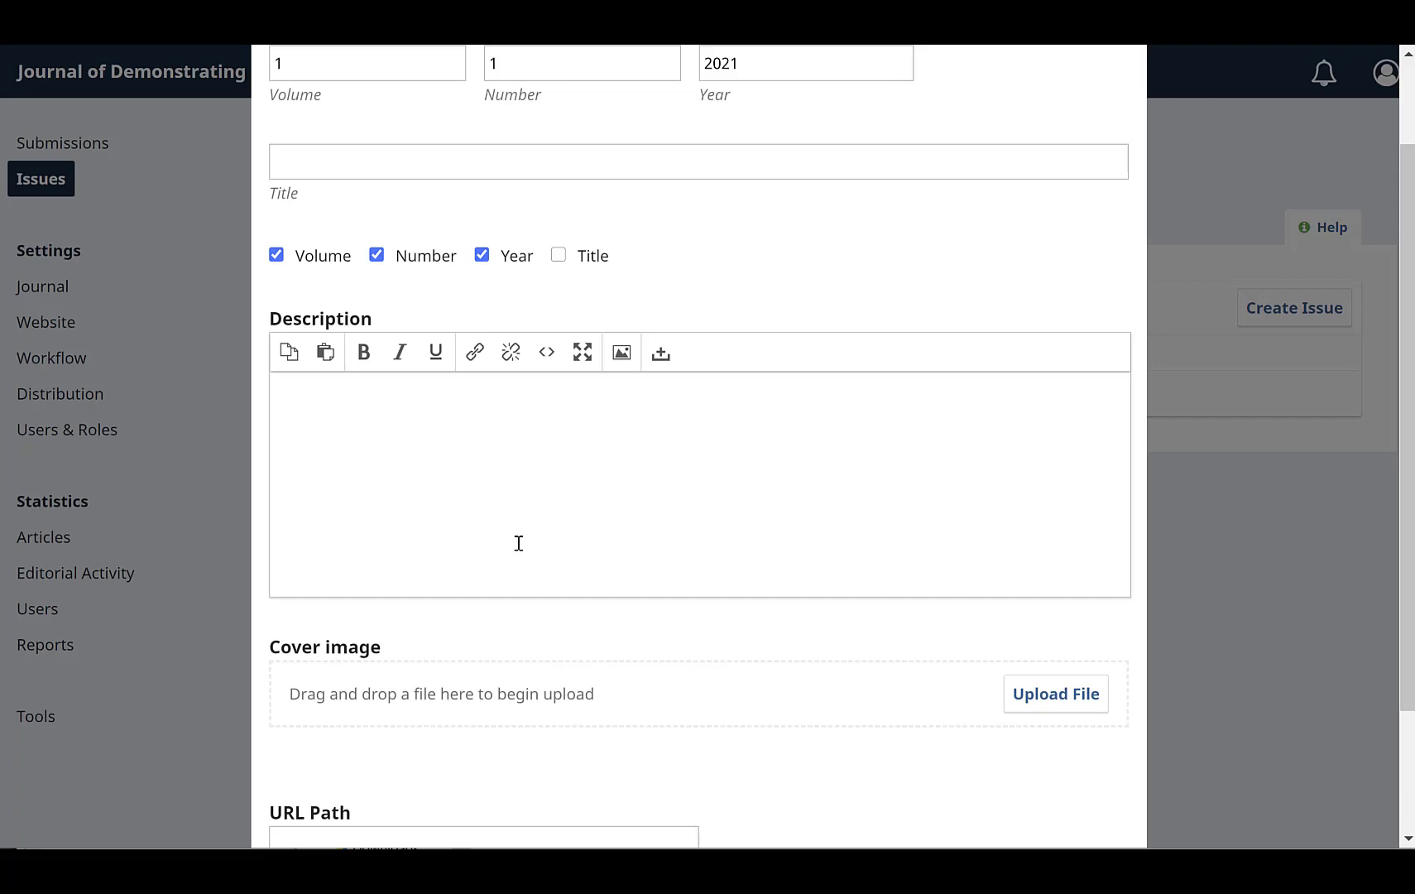
scroll(519, 543, "down", 2)
scroll(519, 542, "down", 2)
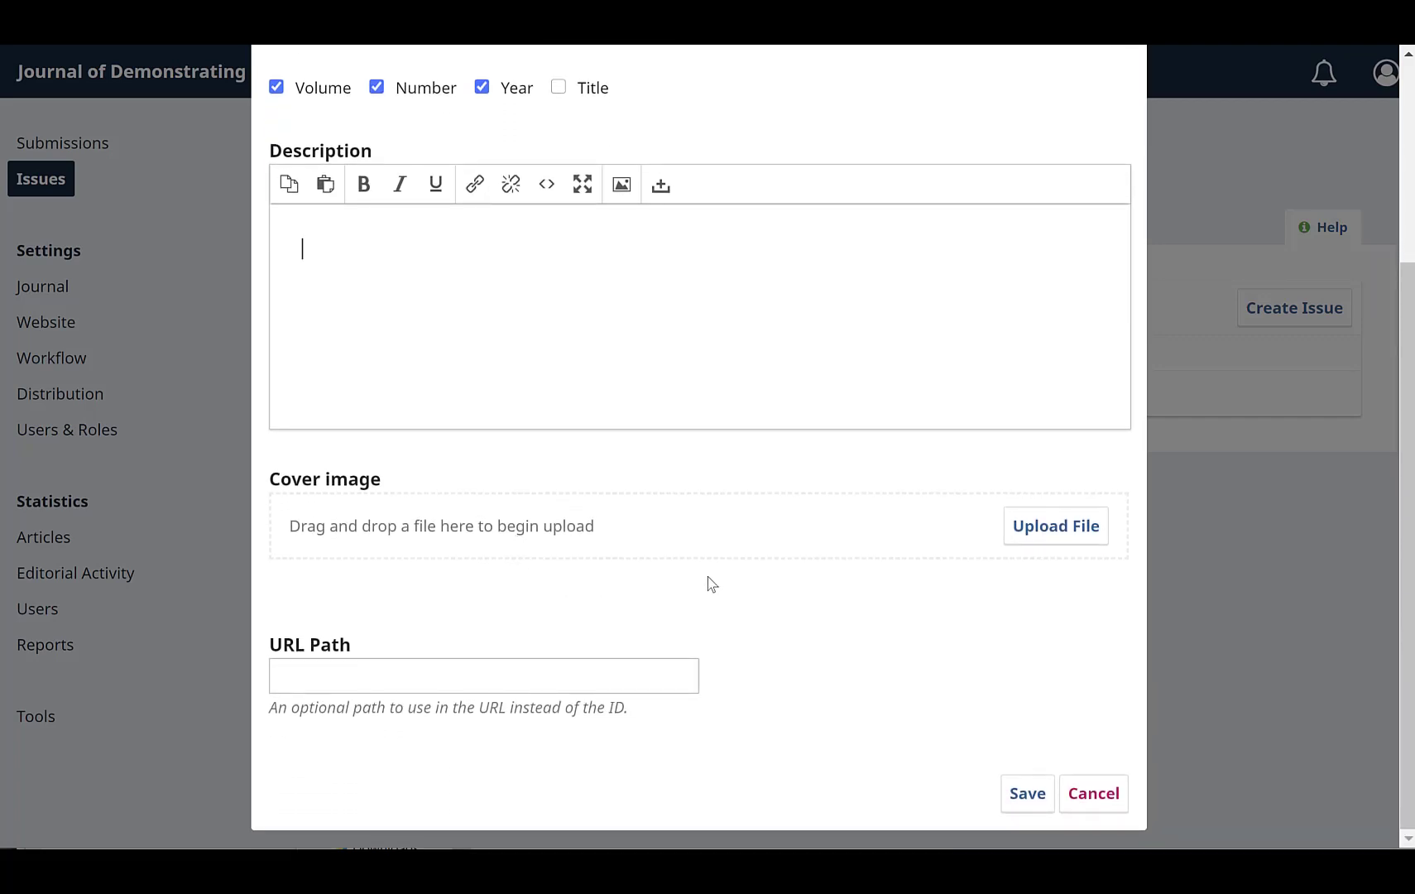
left_click(1048, 536)
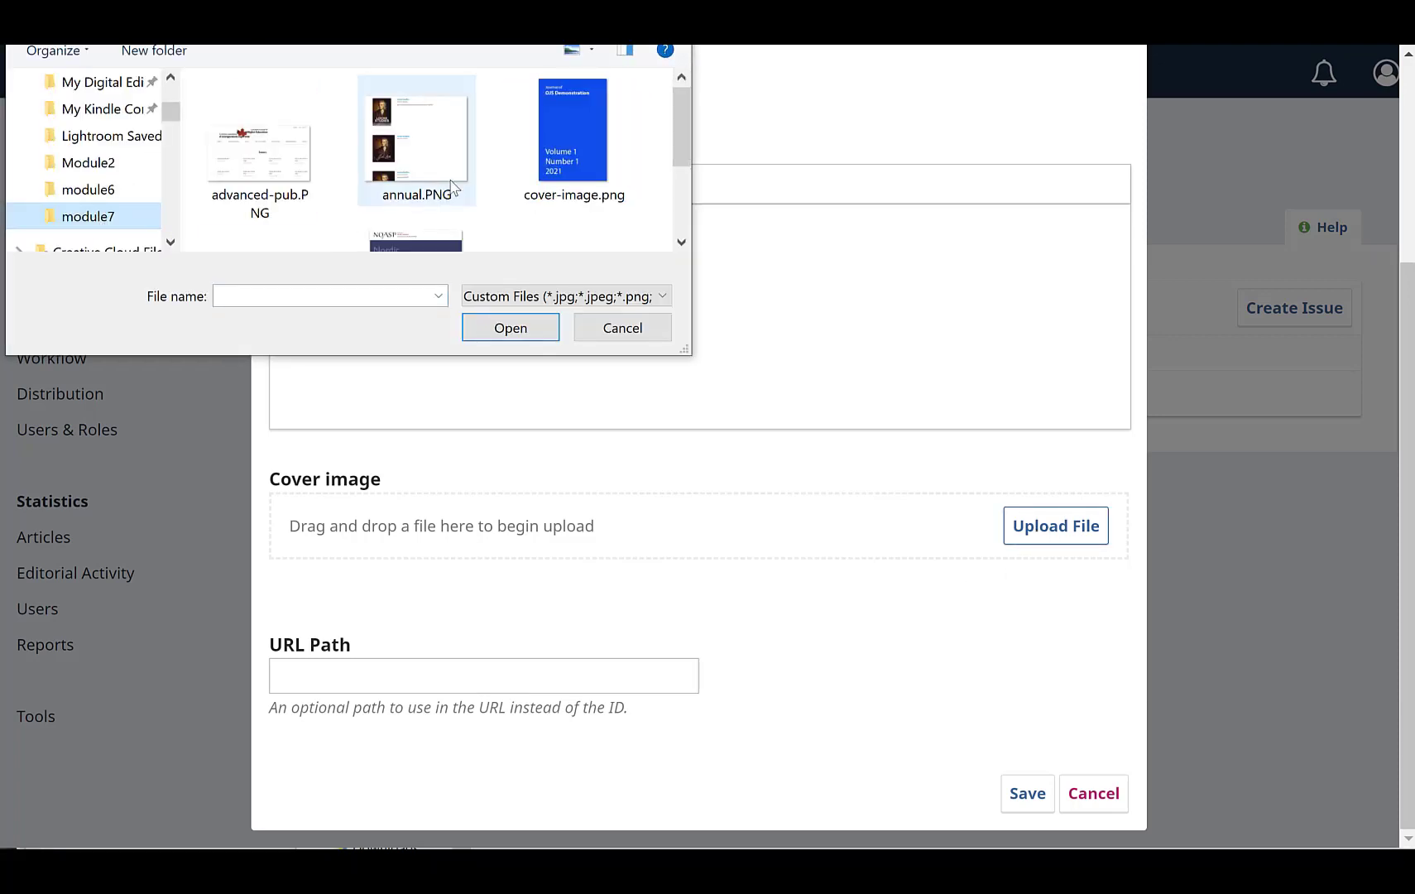
left_click(570, 146)
left_click(525, 329)
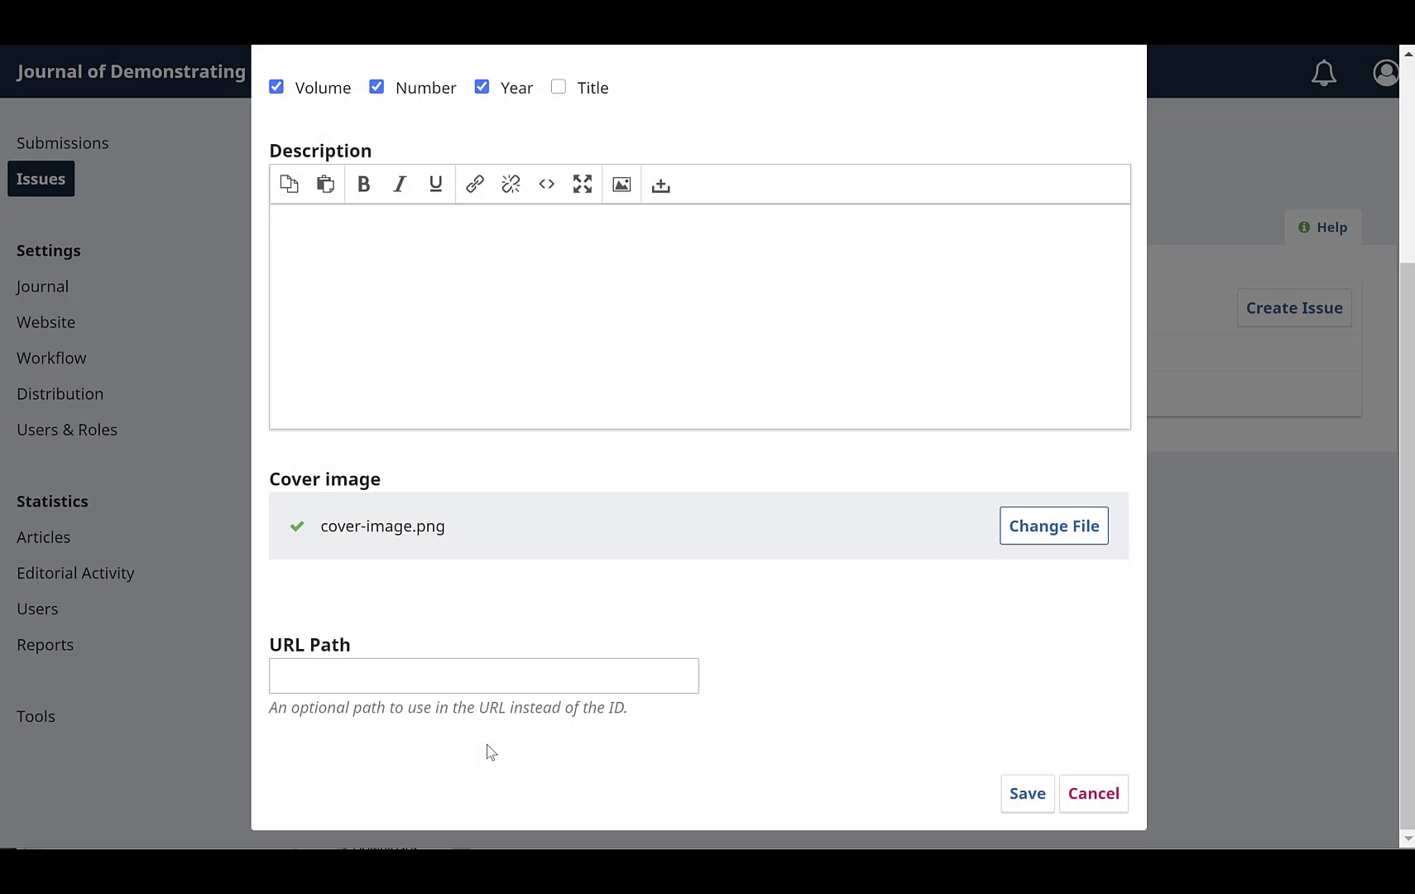
Step: Enter special-issue-1 as the issue's URL path
left_click(445, 674)
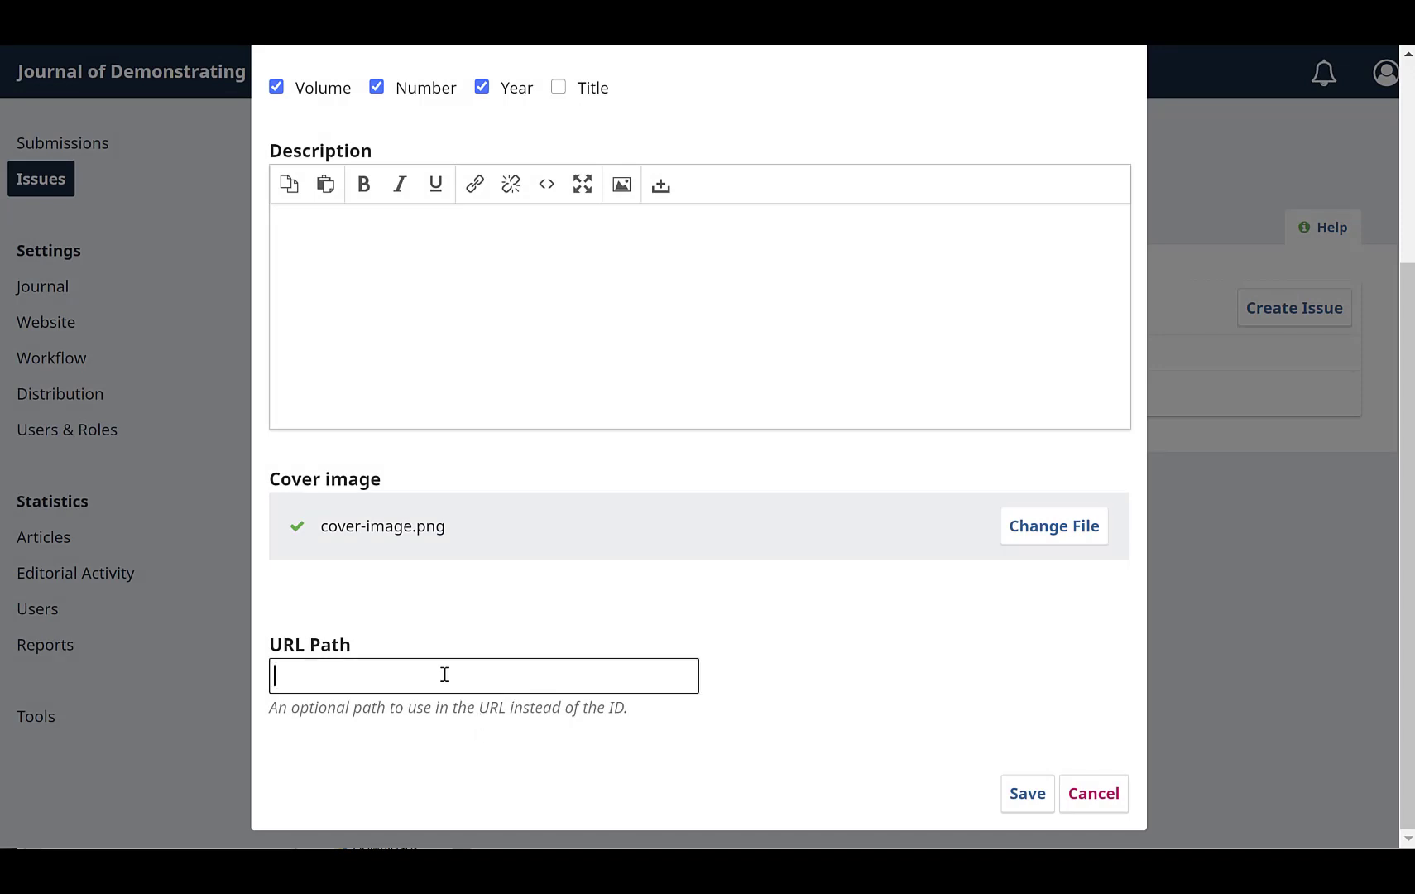
type("special-issie")
key("BackSpace")
key("BackSpace")
type("ue-1")
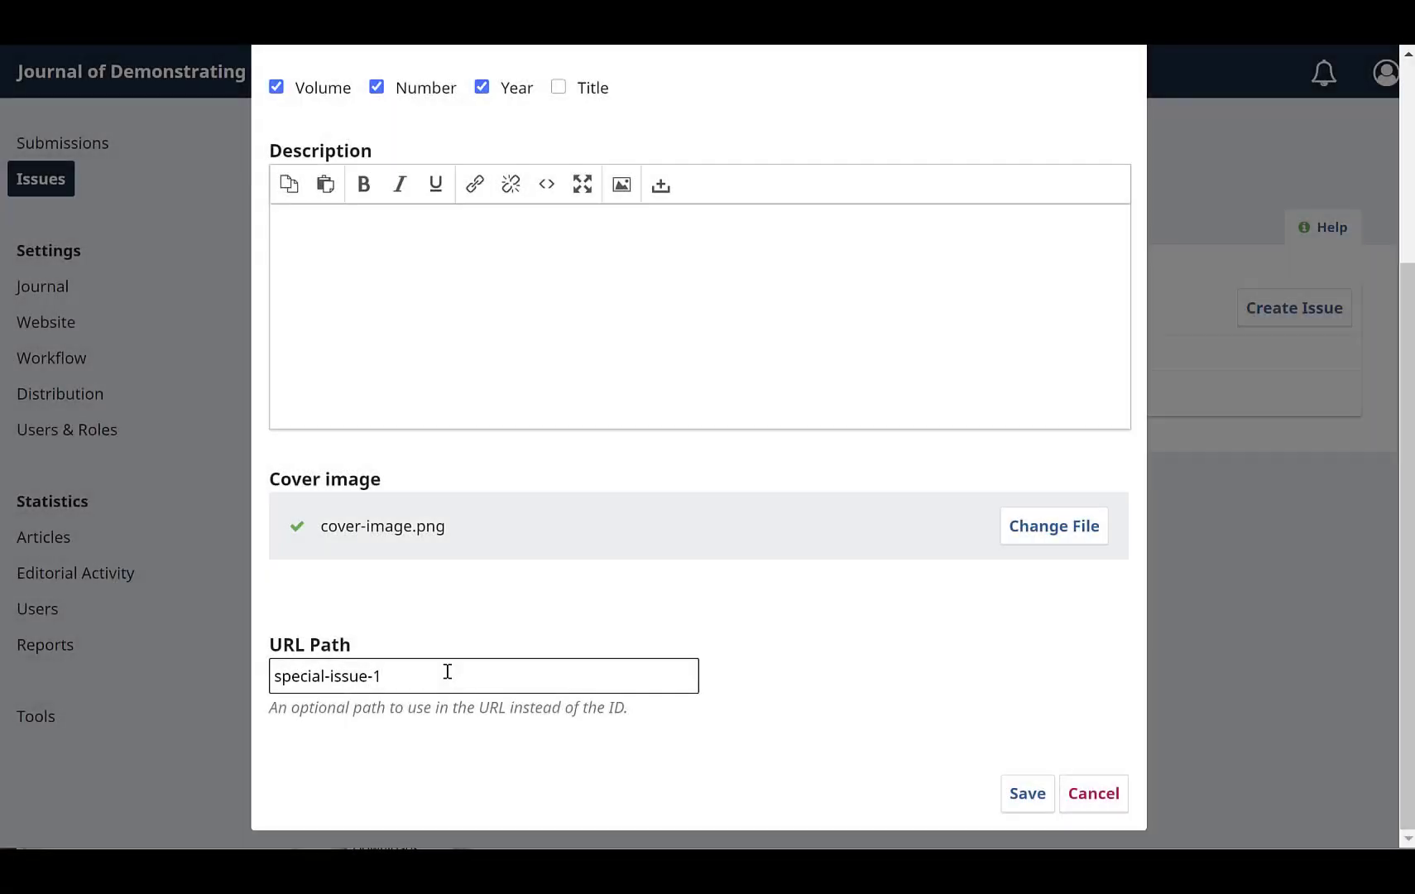
Step: Clear the issue's URL path and save the new issue
left_click_drag(381, 675, 260, 680)
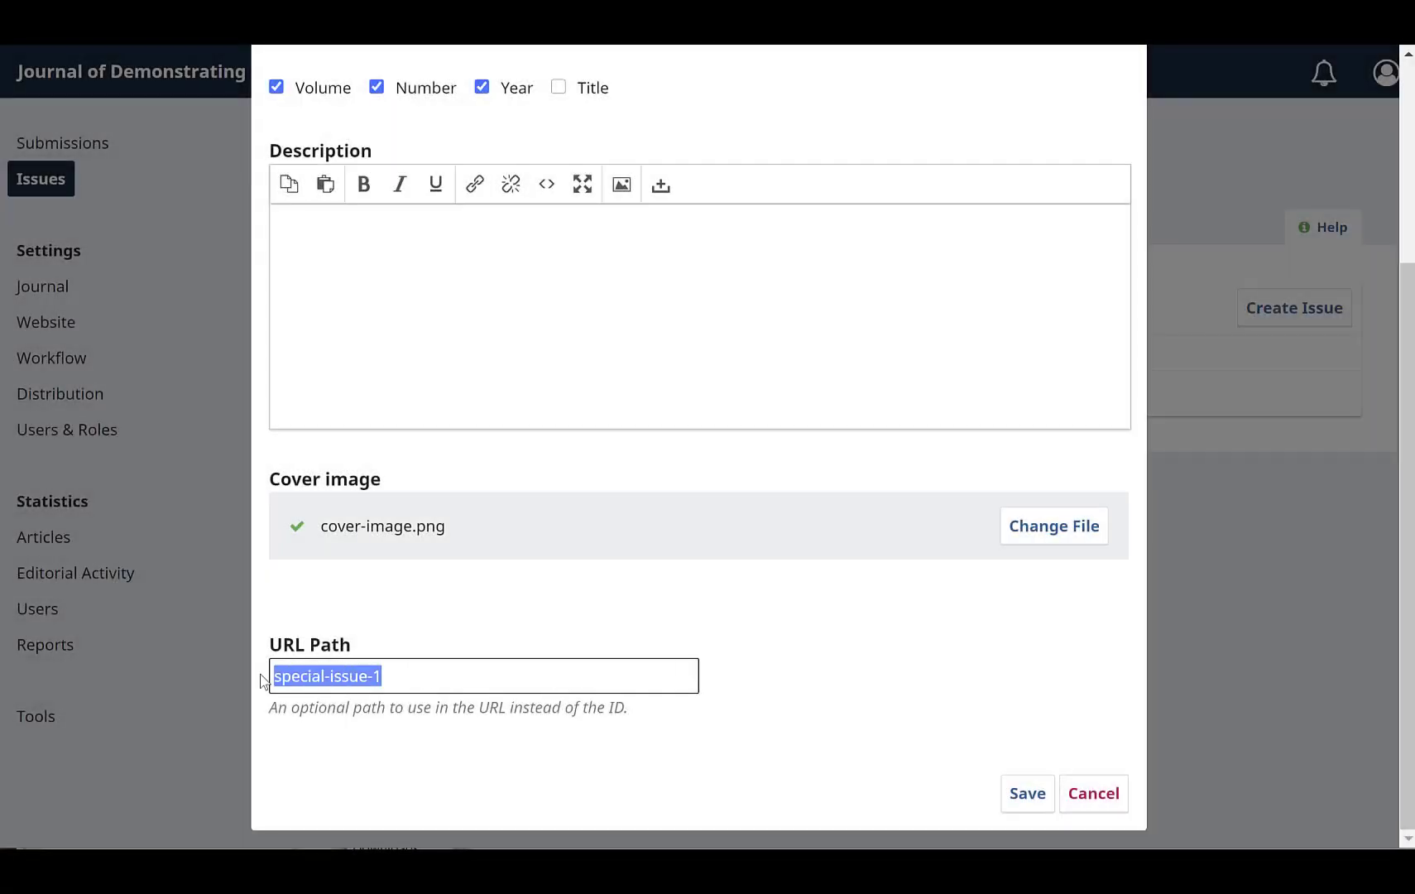
key("BackSpace")
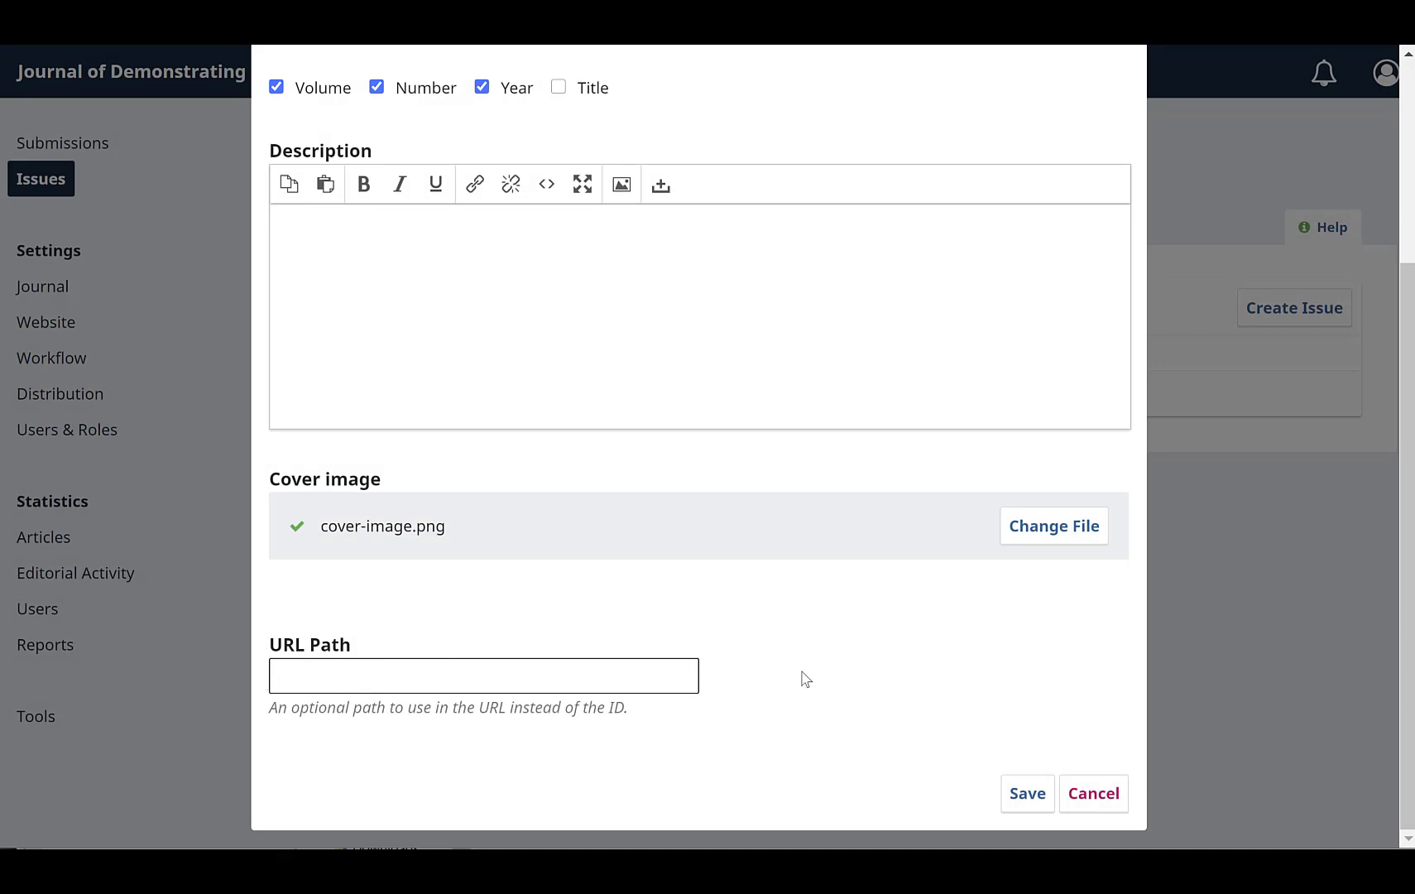
left_click(1027, 793)
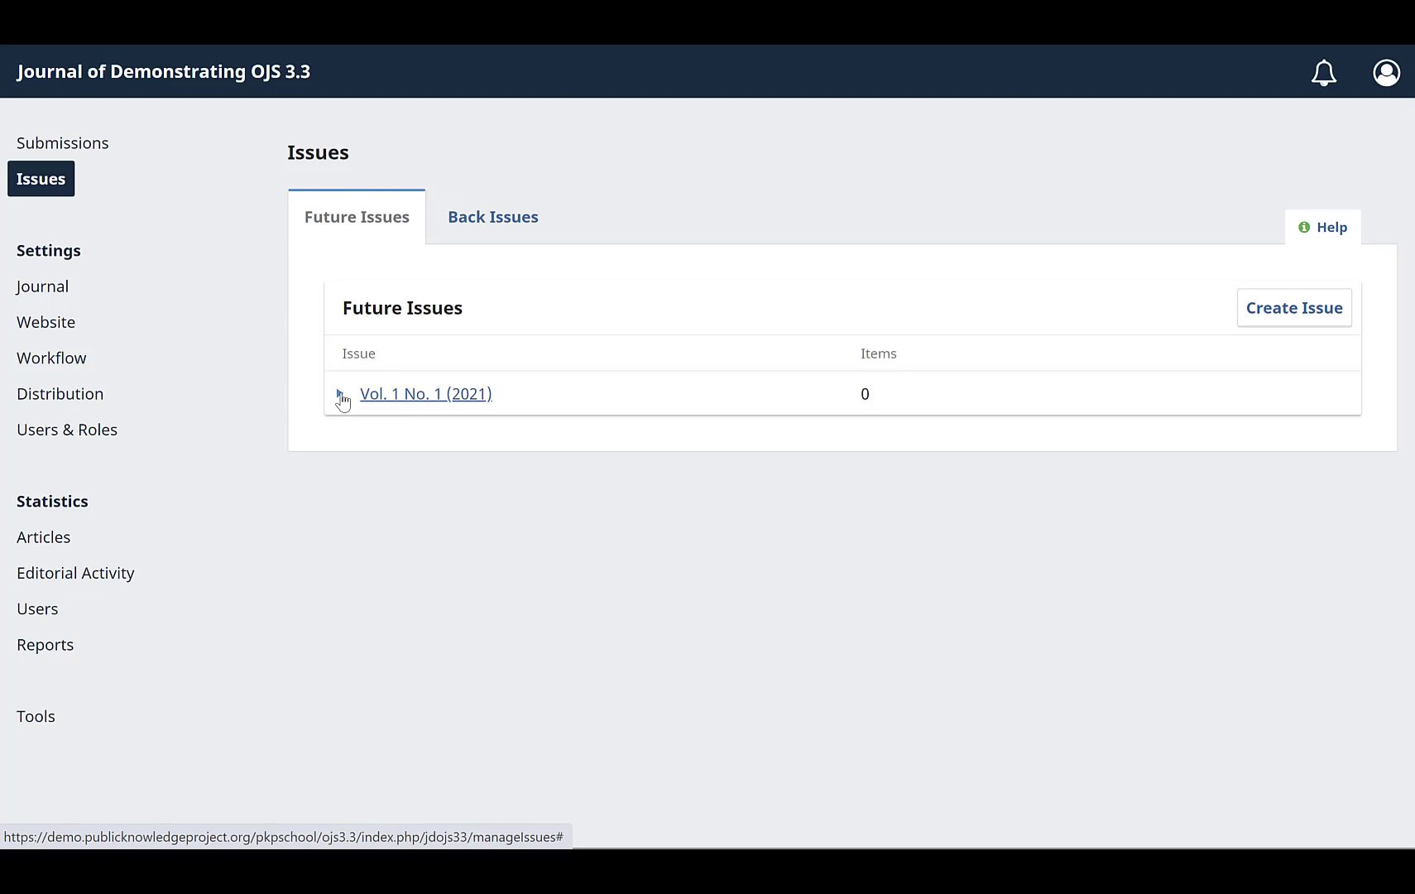
Step: Set the alternate text of the cover image of Vol. 1 No. 1 (2021) to "cover image of volume 1, number 1, 2021" and save
left_click(341, 395)
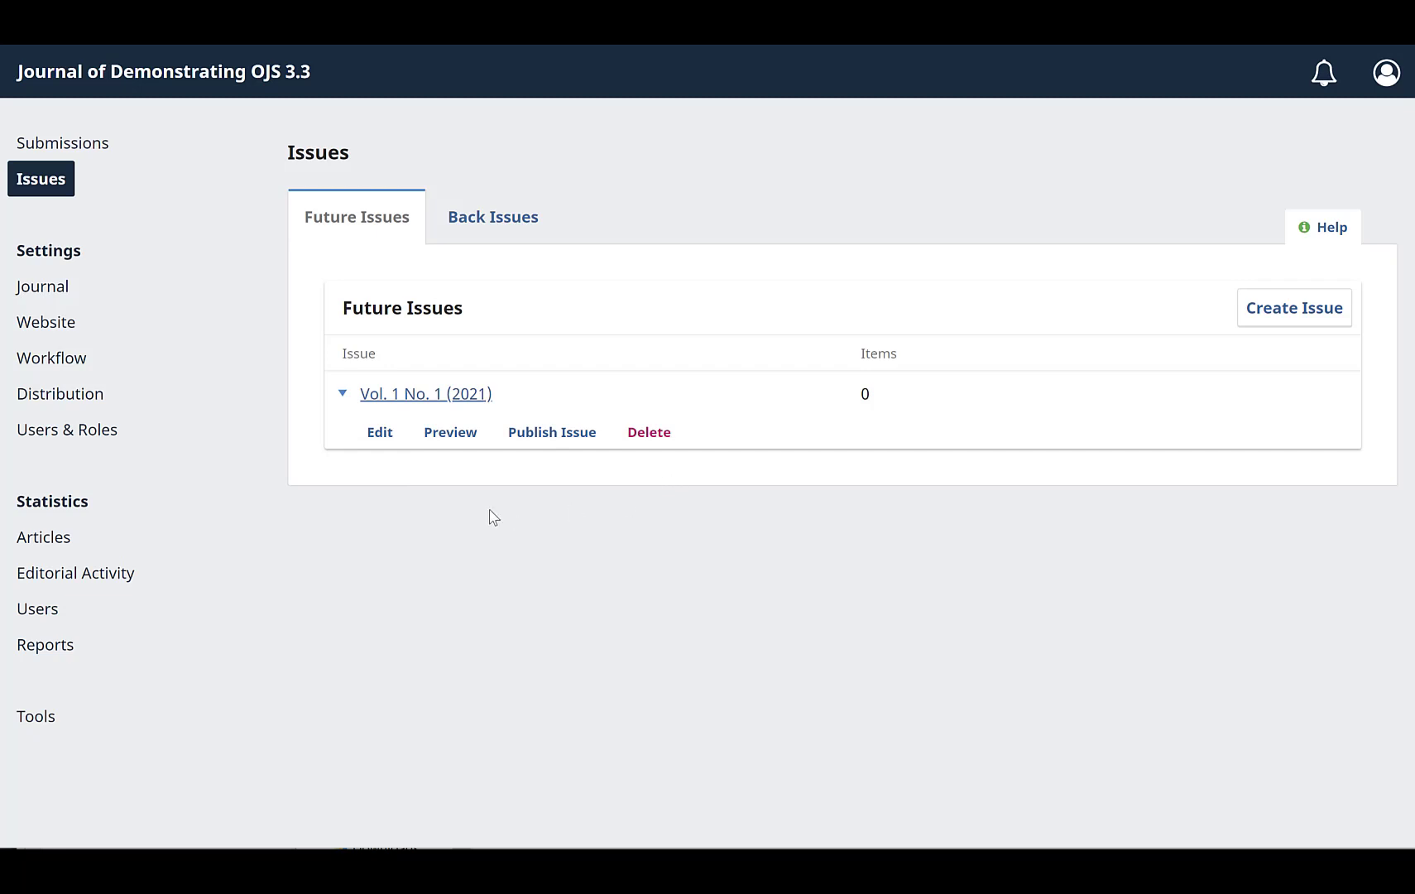
left_click(390, 441)
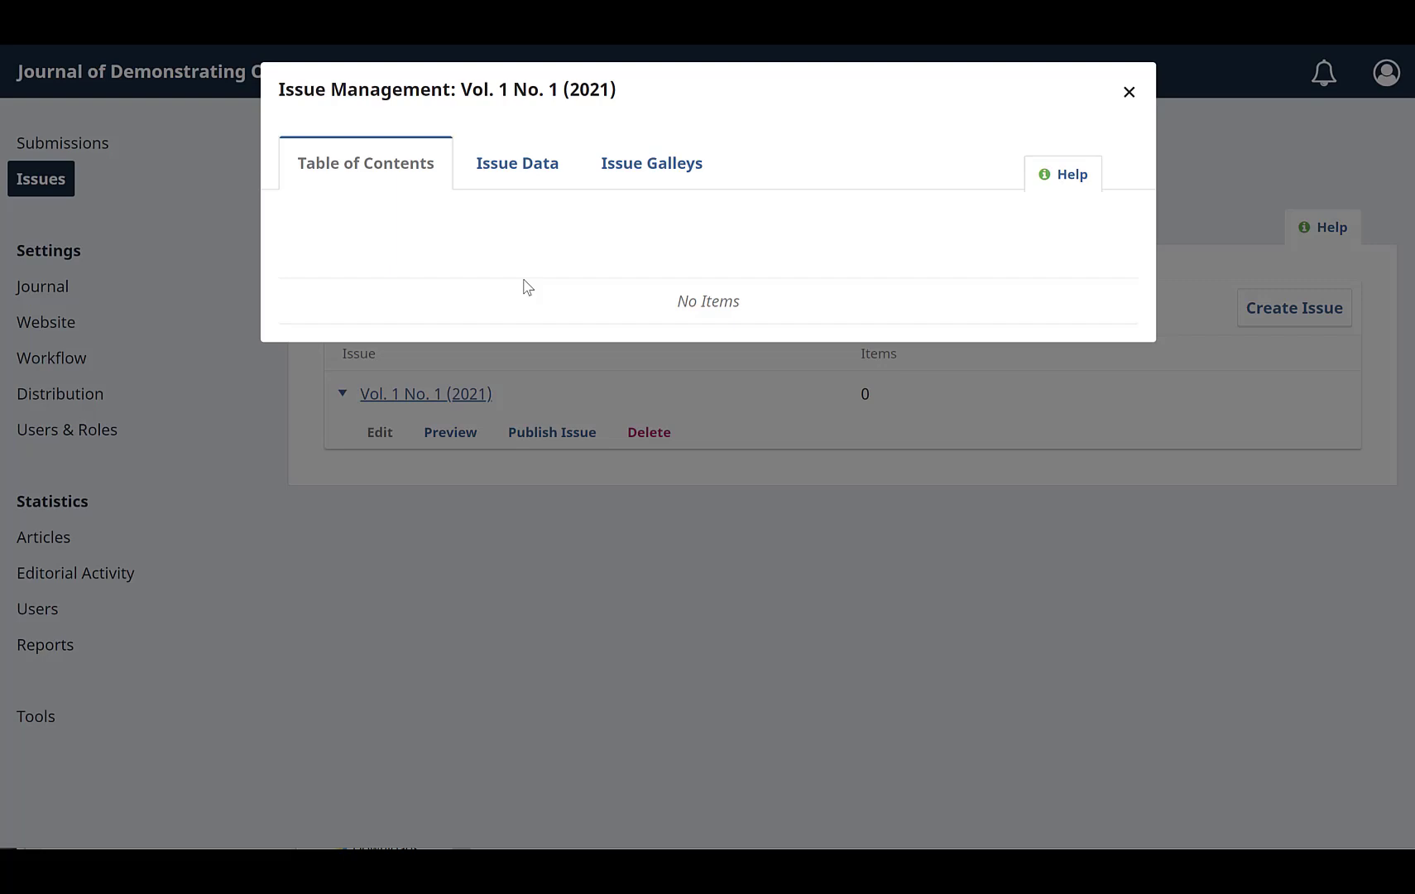
left_click(525, 163)
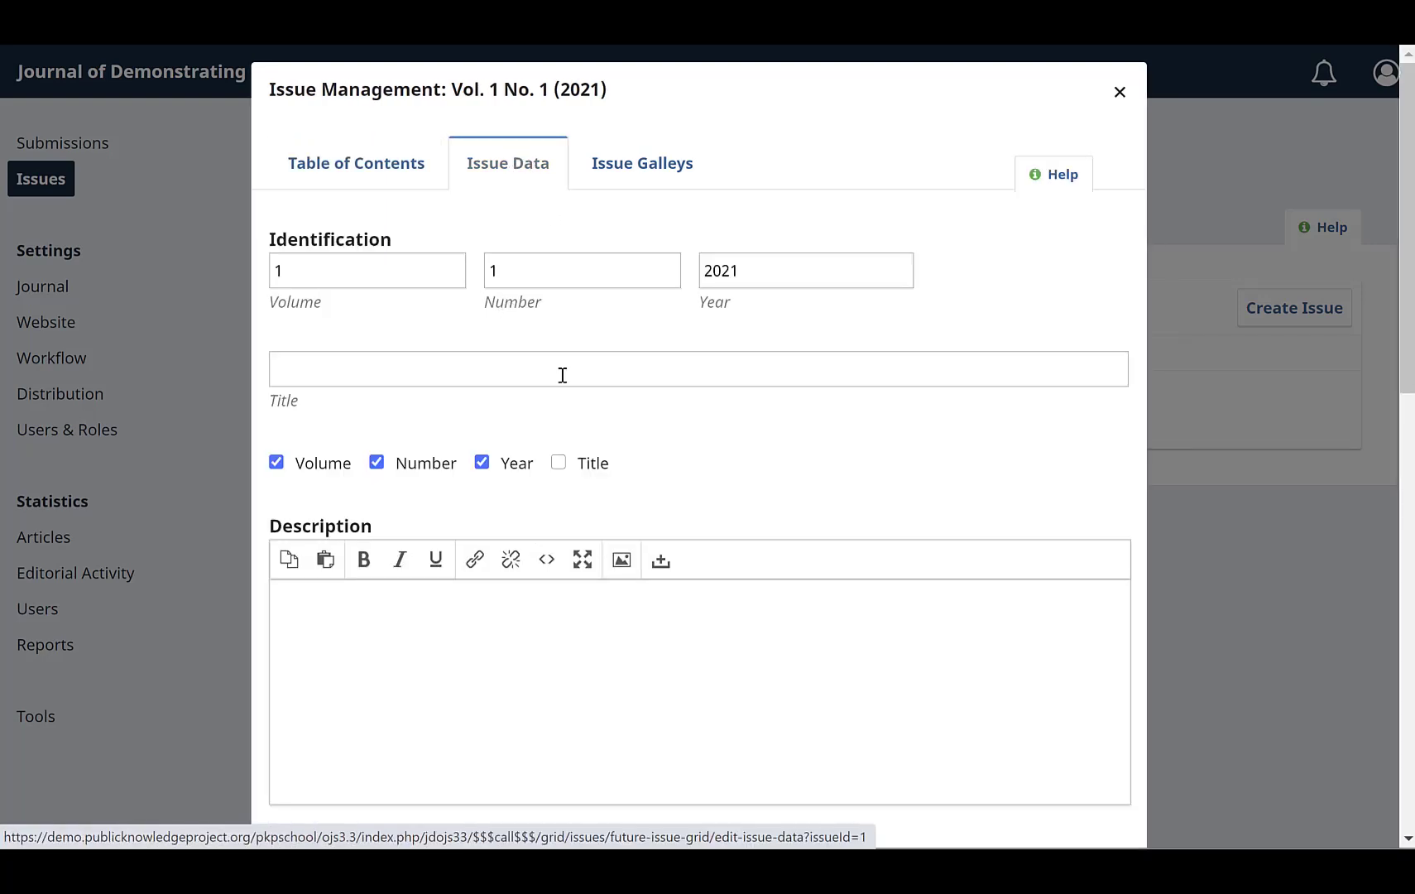
scroll(562, 375, "down", 1)
scroll(562, 375, "down", 5)
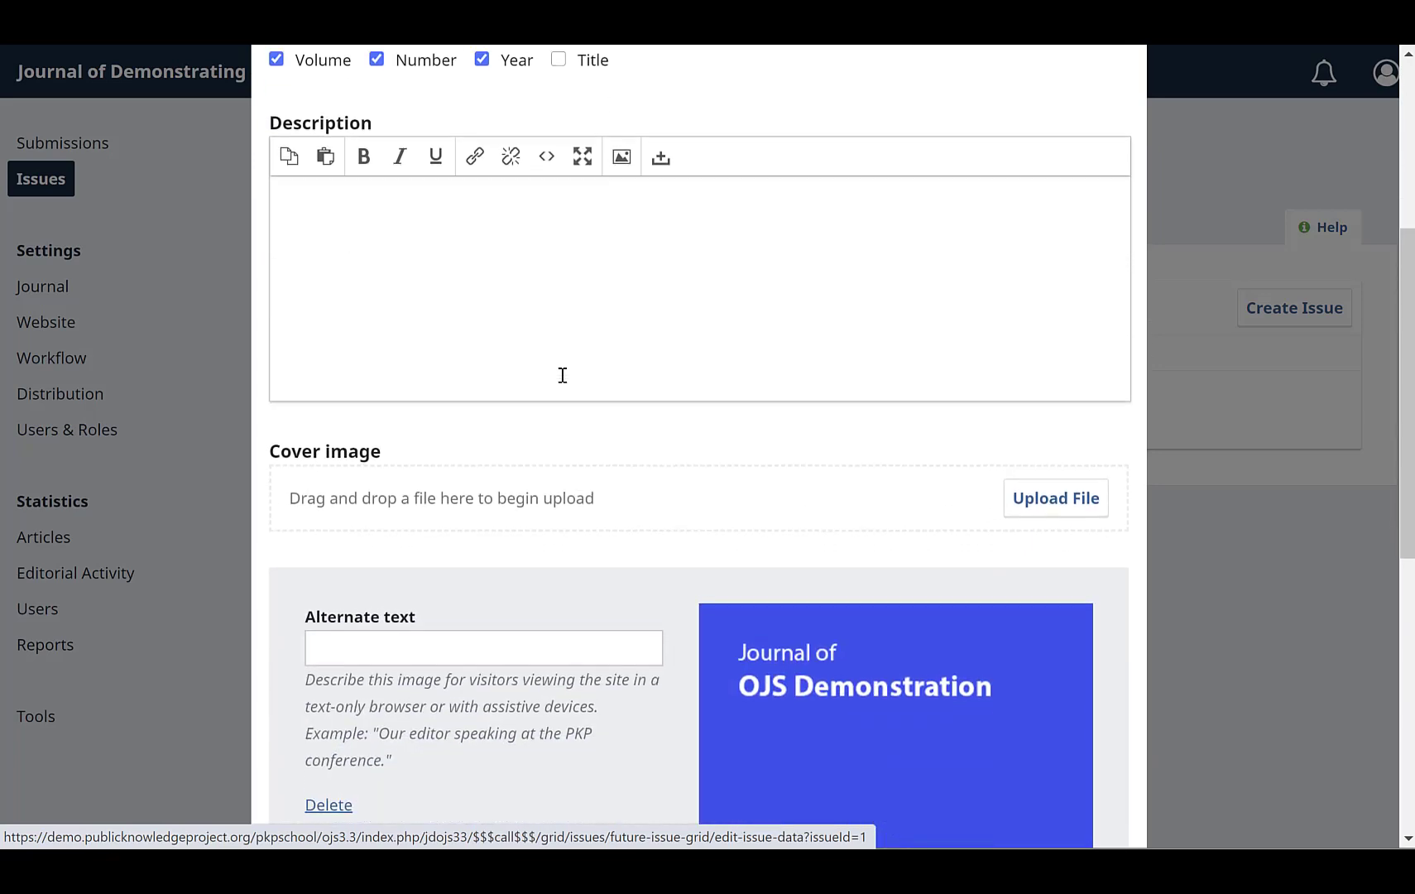
scroll(562, 375, "down", 3)
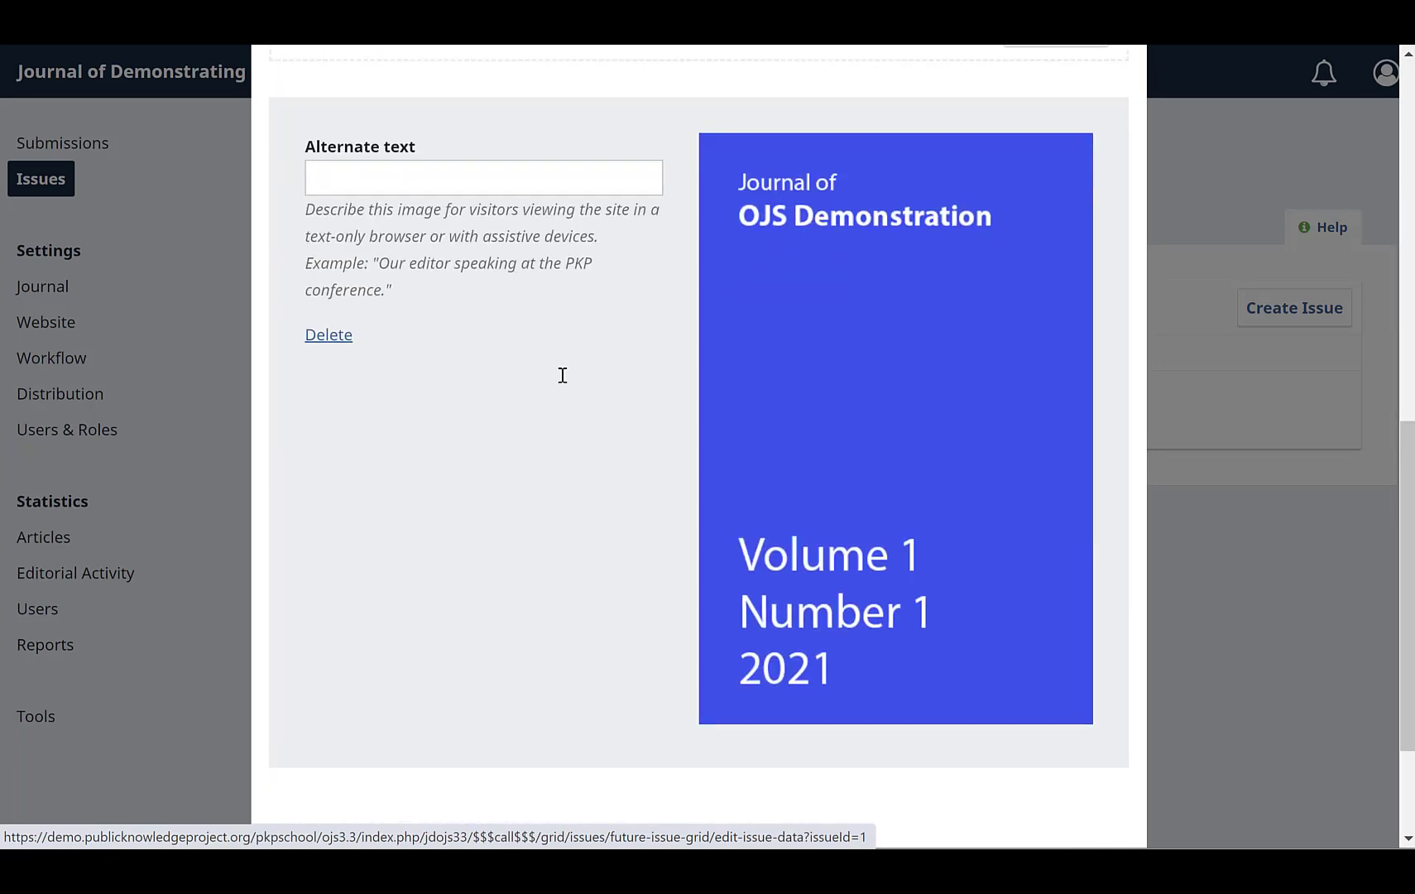
left_click(360, 176)
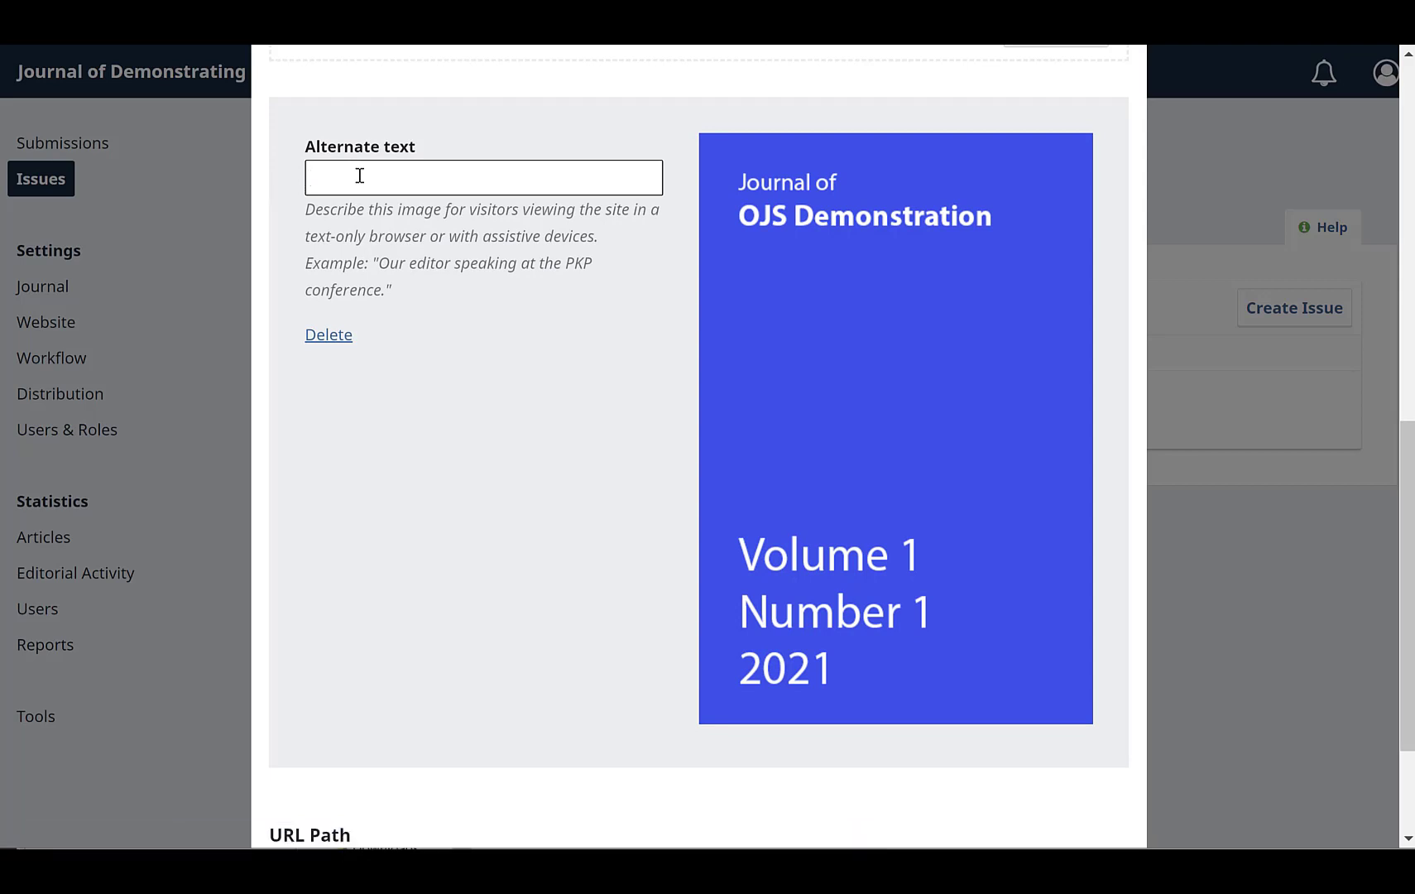
type("cover image of volume 1, number1, 2021")
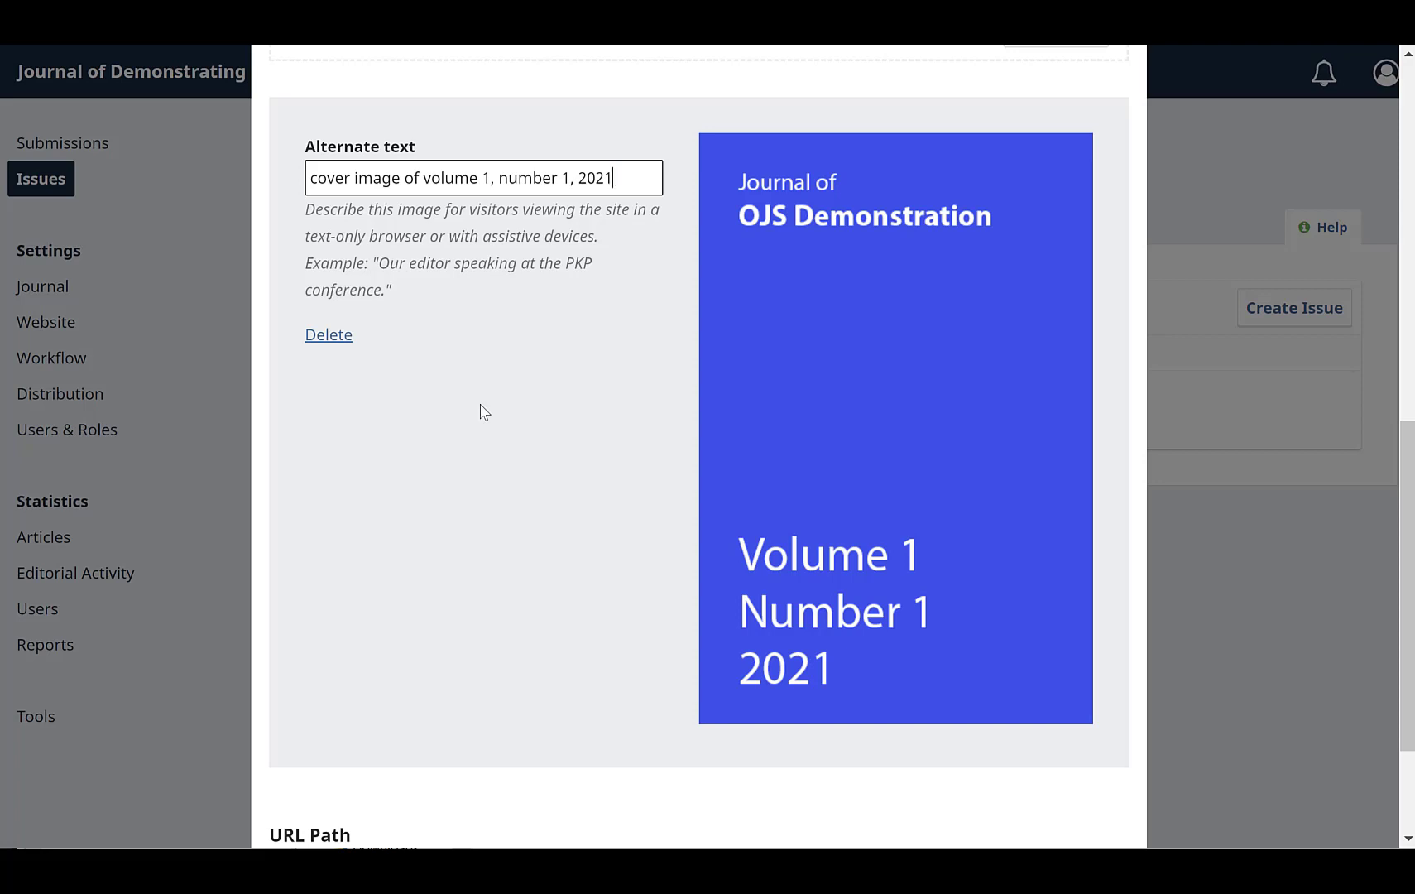
scroll(484, 411, "down", 2)
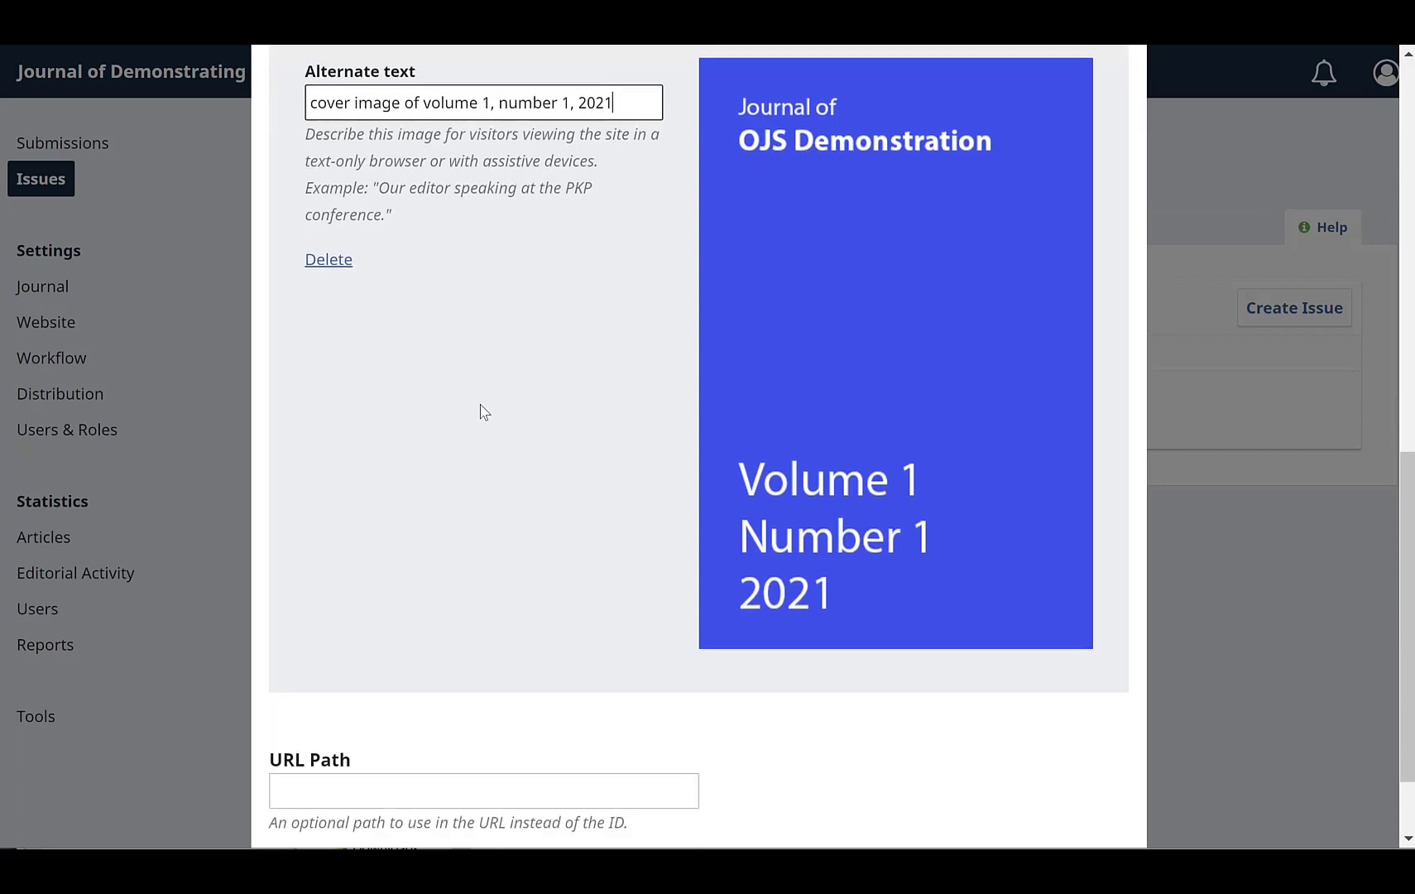
scroll(484, 411, "down", 1)
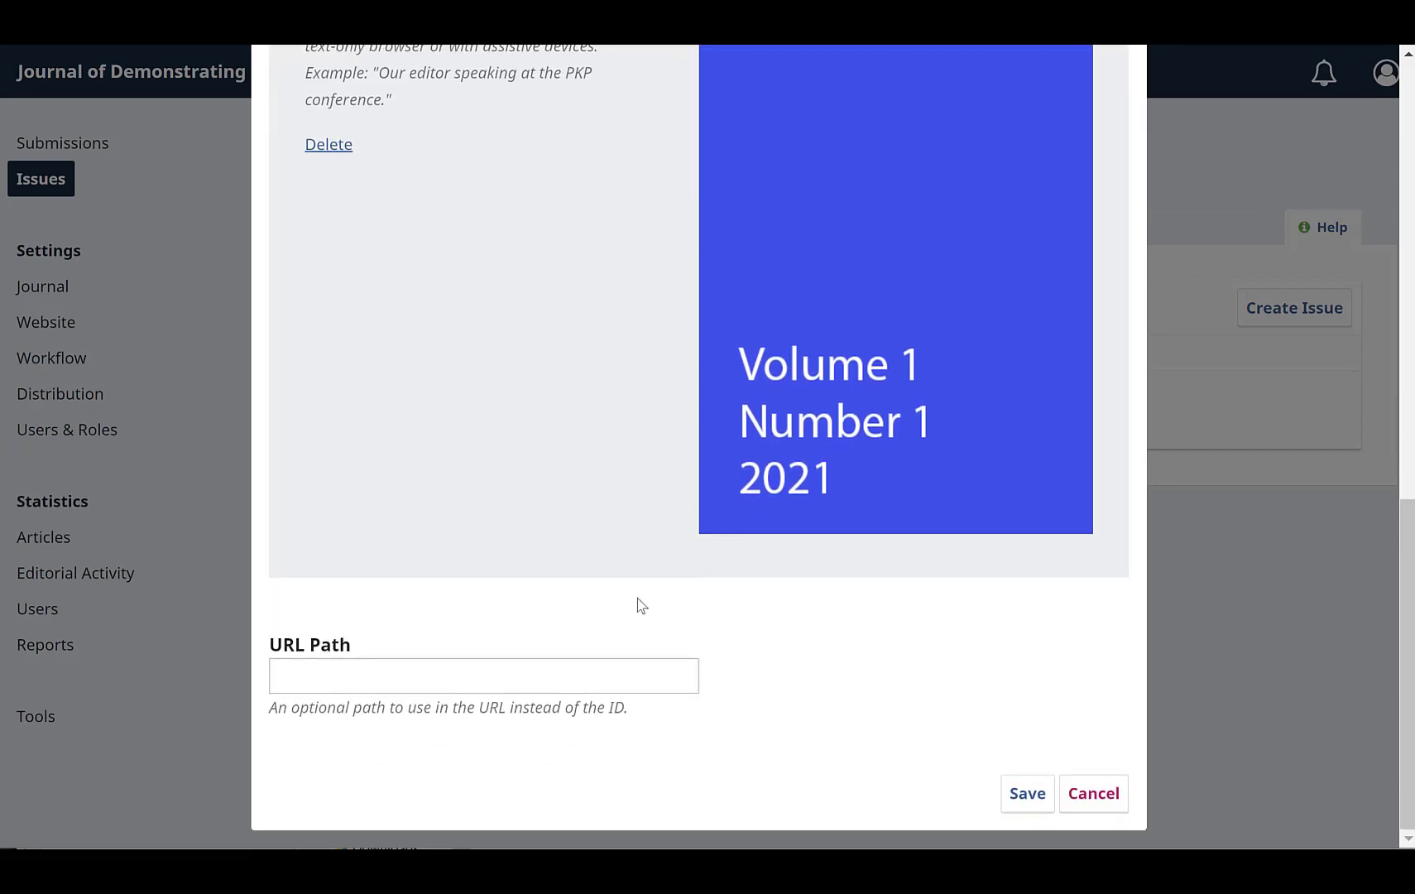
left_click(1041, 794)
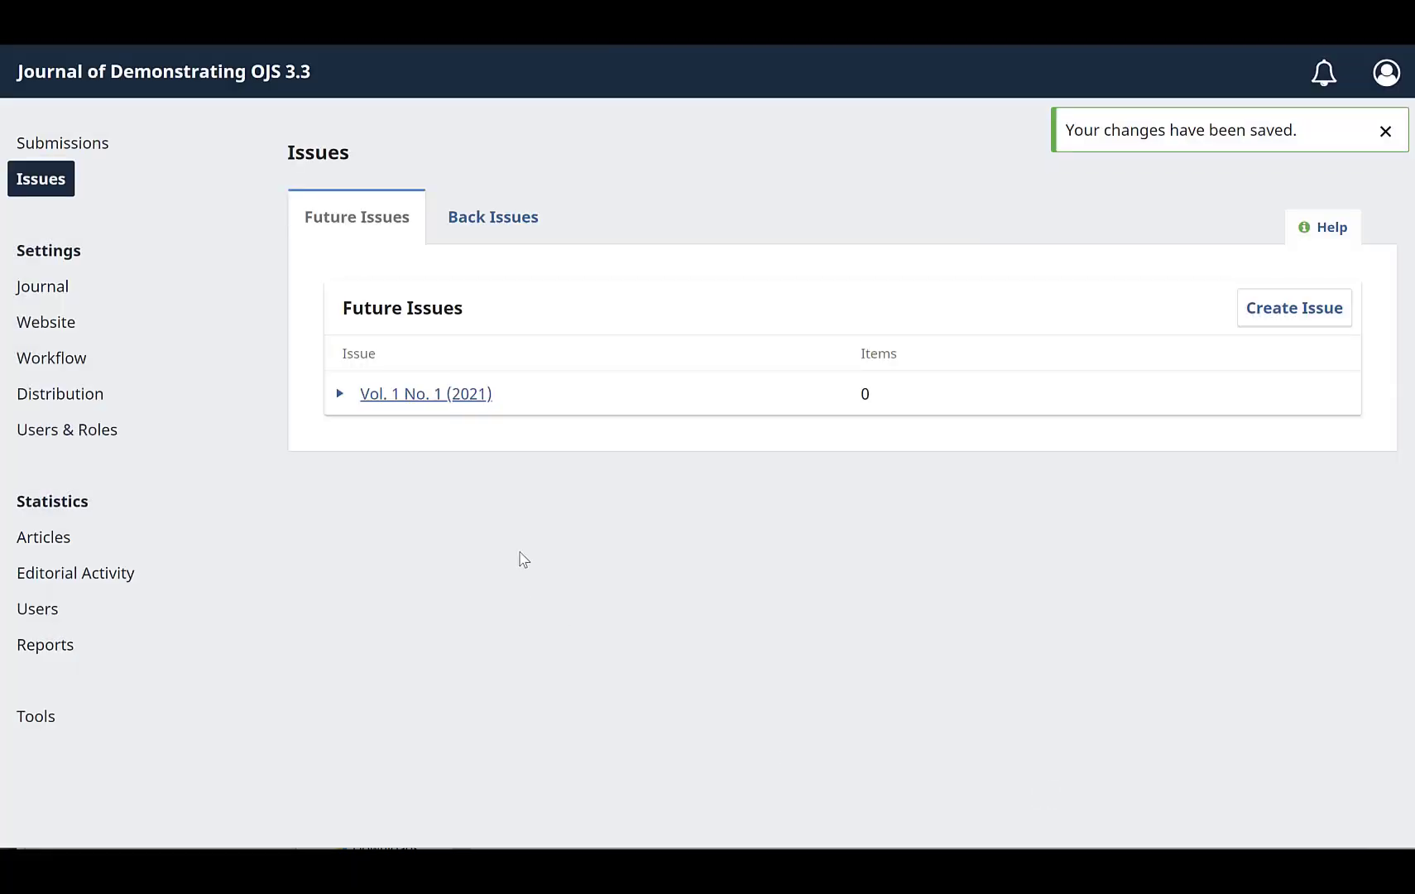
Step: Look at the issue galleys of Vol. 1 No. 1 (2021) and close the issue management window
left_click(344, 395)
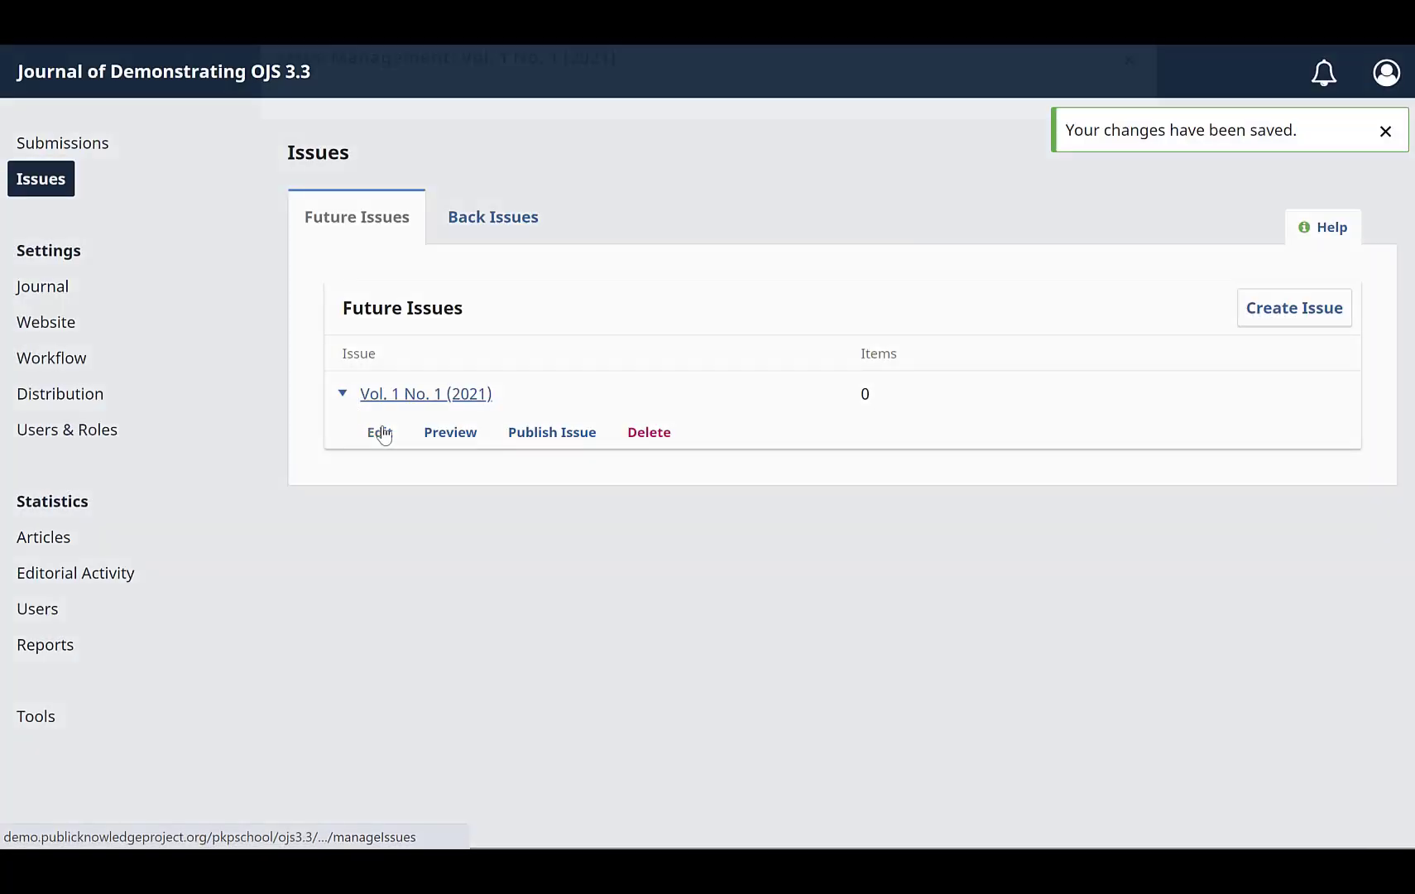
left_click(378, 432)
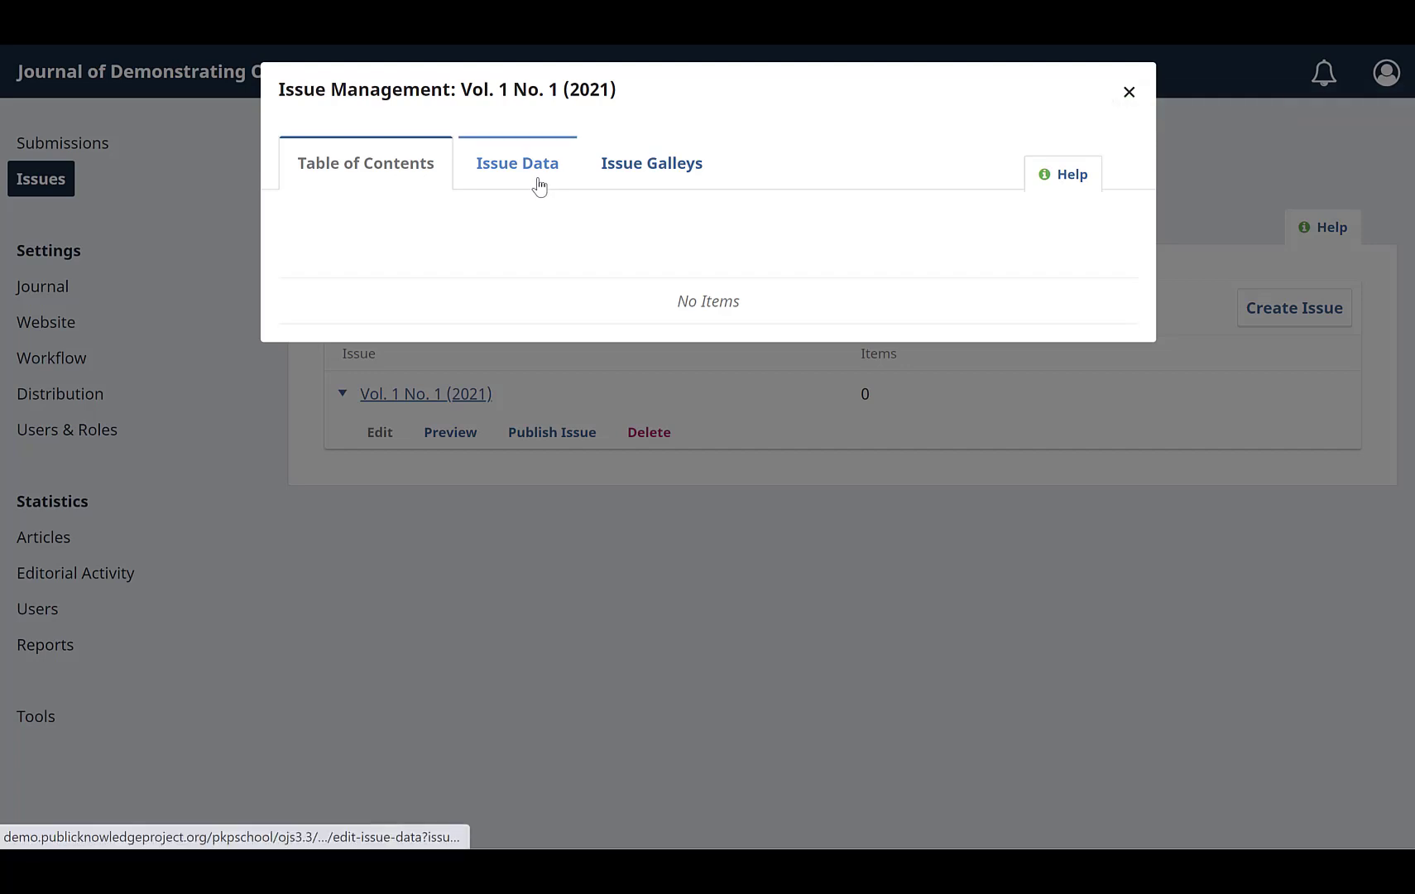
left_click(672, 166)
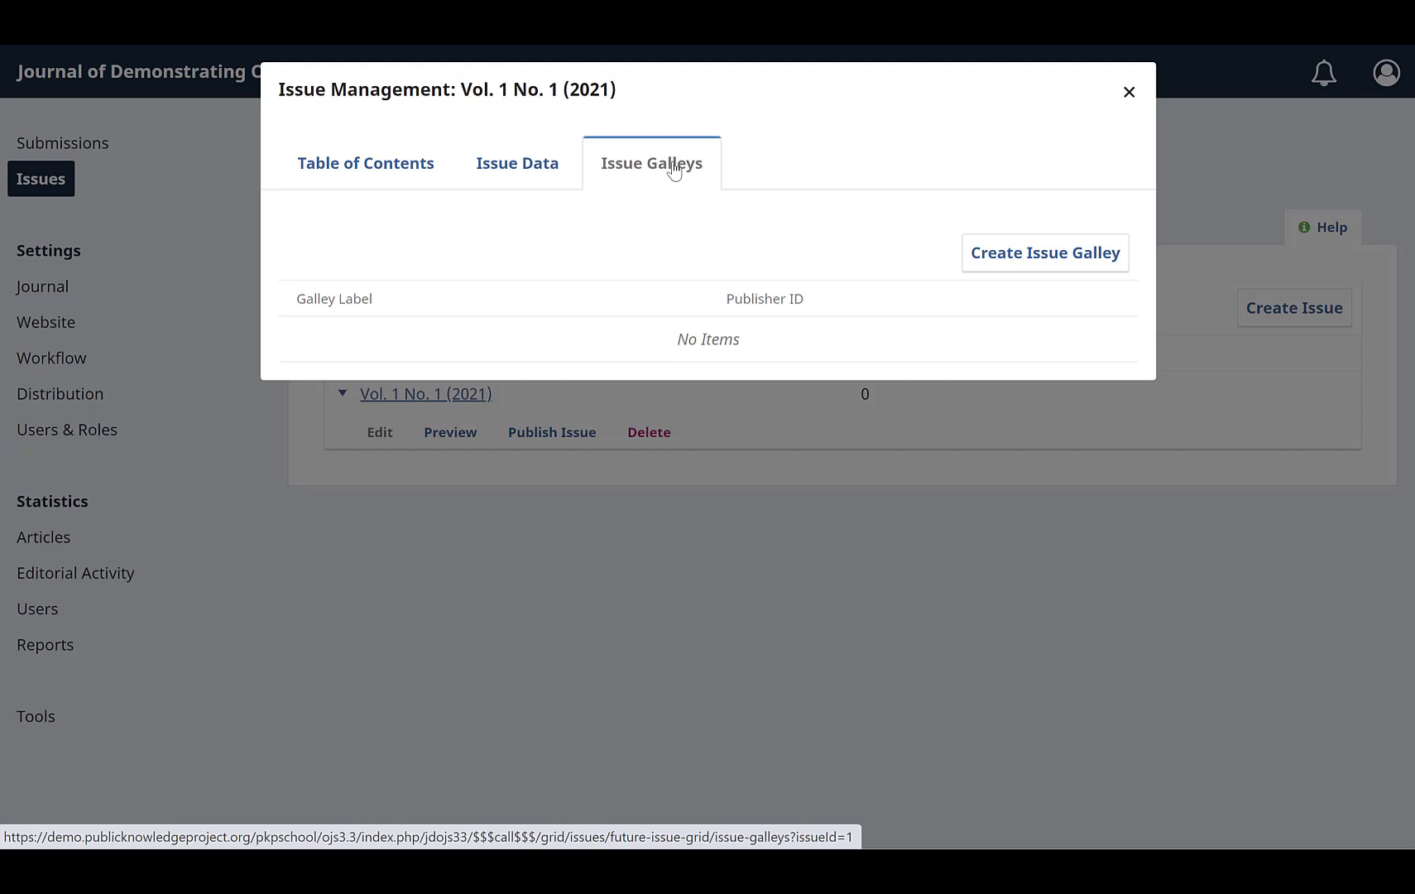
left_click(1126, 96)
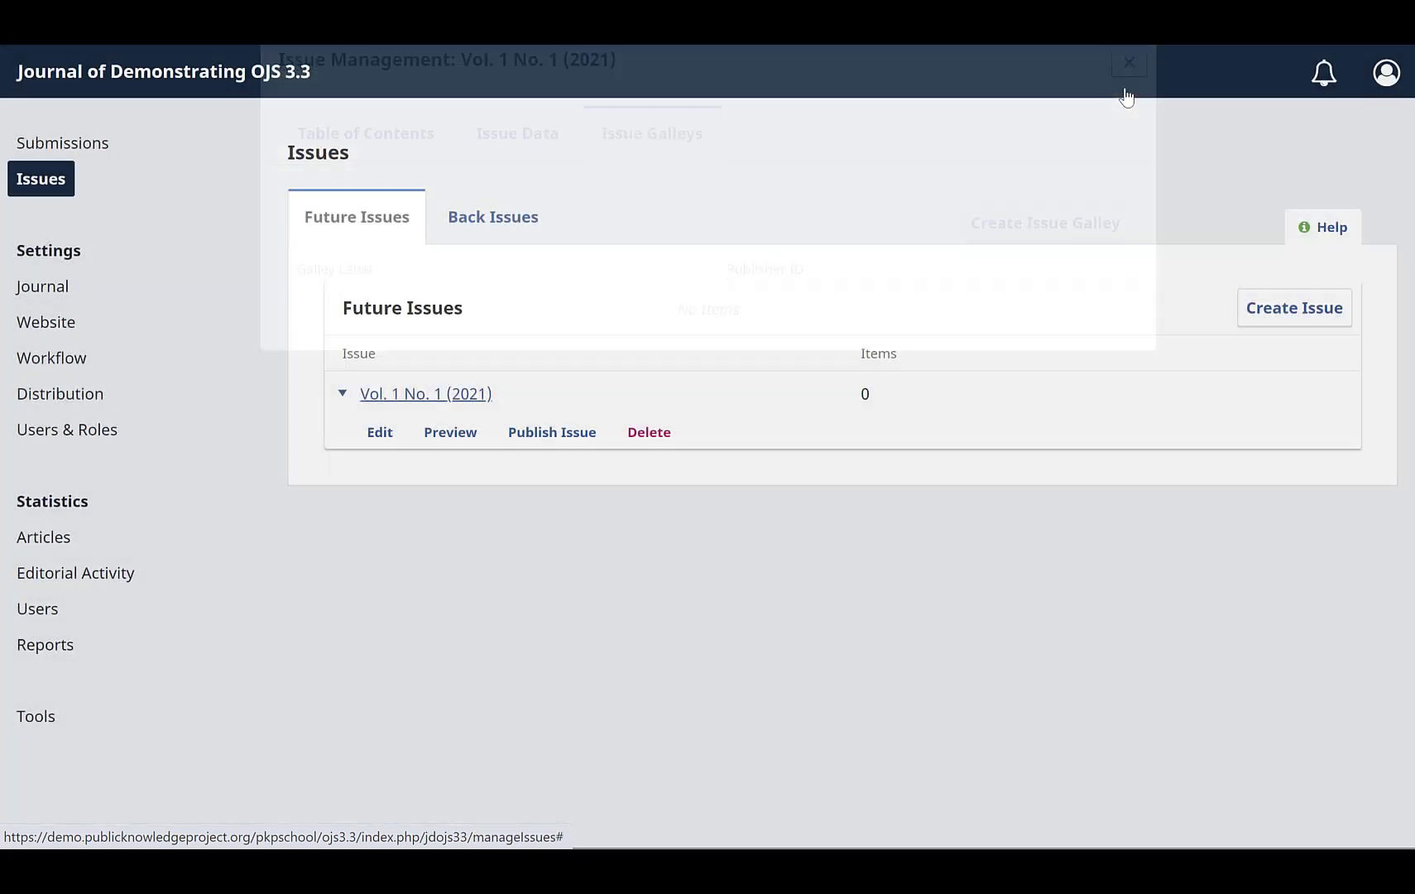
Step: Preview Vol. 1 No. 1 (2021), examine its cover and issue page, and return to issue management
left_click(429, 444)
scroll(784, 537, "down", 3)
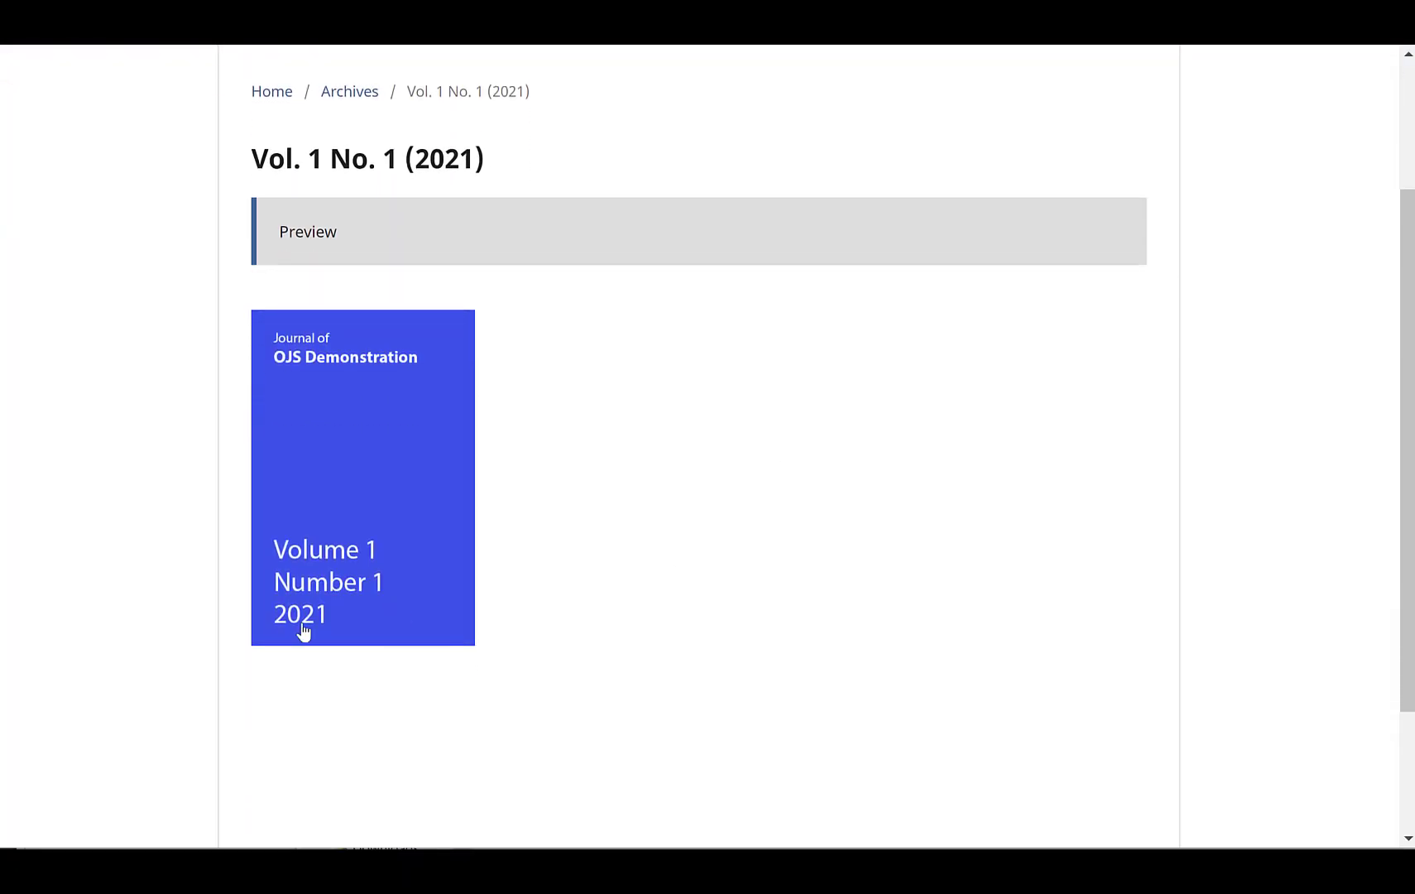
left_click(316, 469)
scroll(634, 610, "down", 2)
scroll(634, 610, "down", 3)
scroll(635, 610, "up", 4)
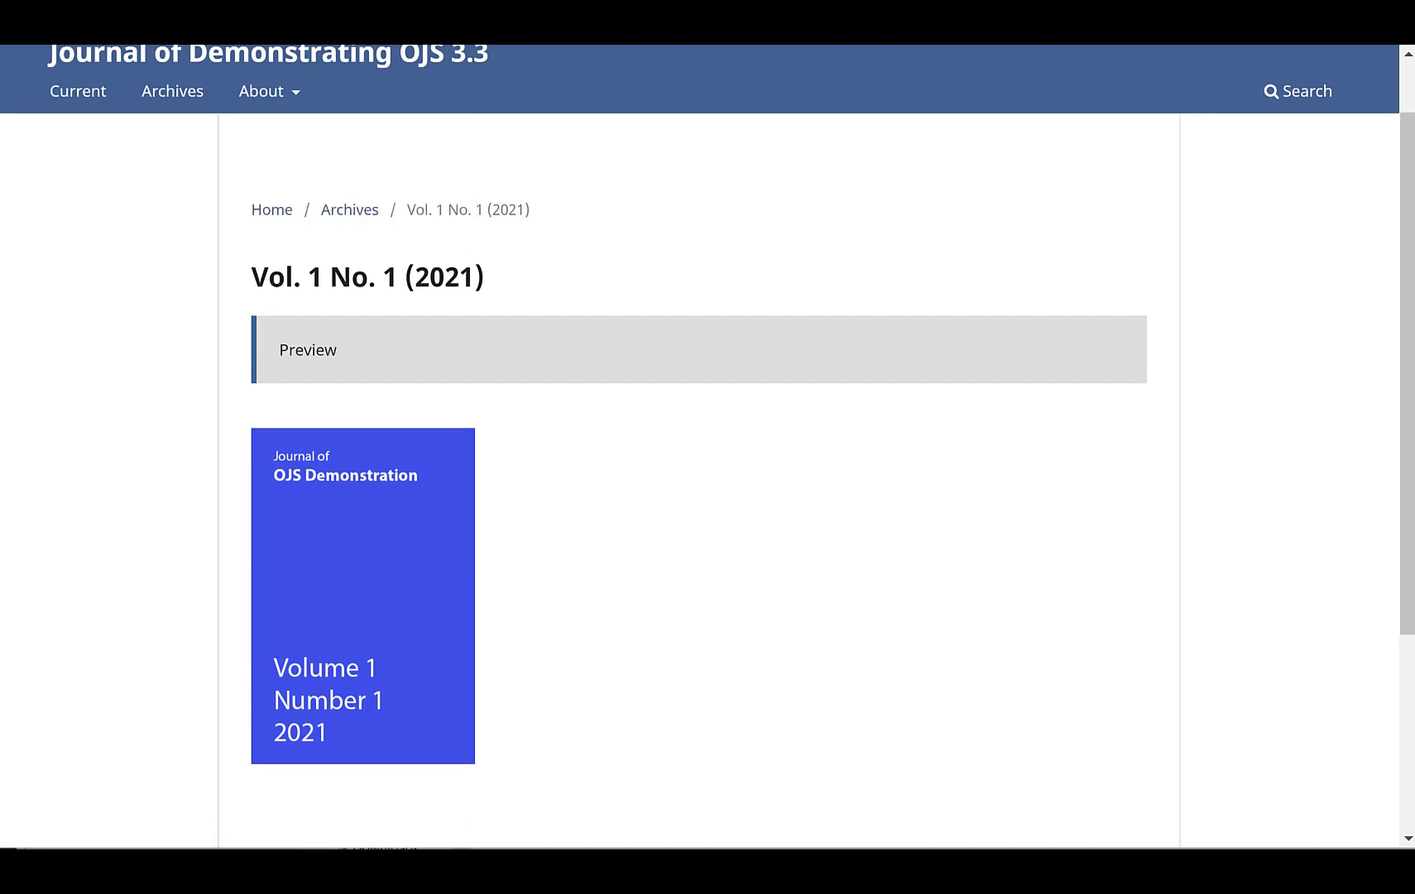
left_click(515, 24)
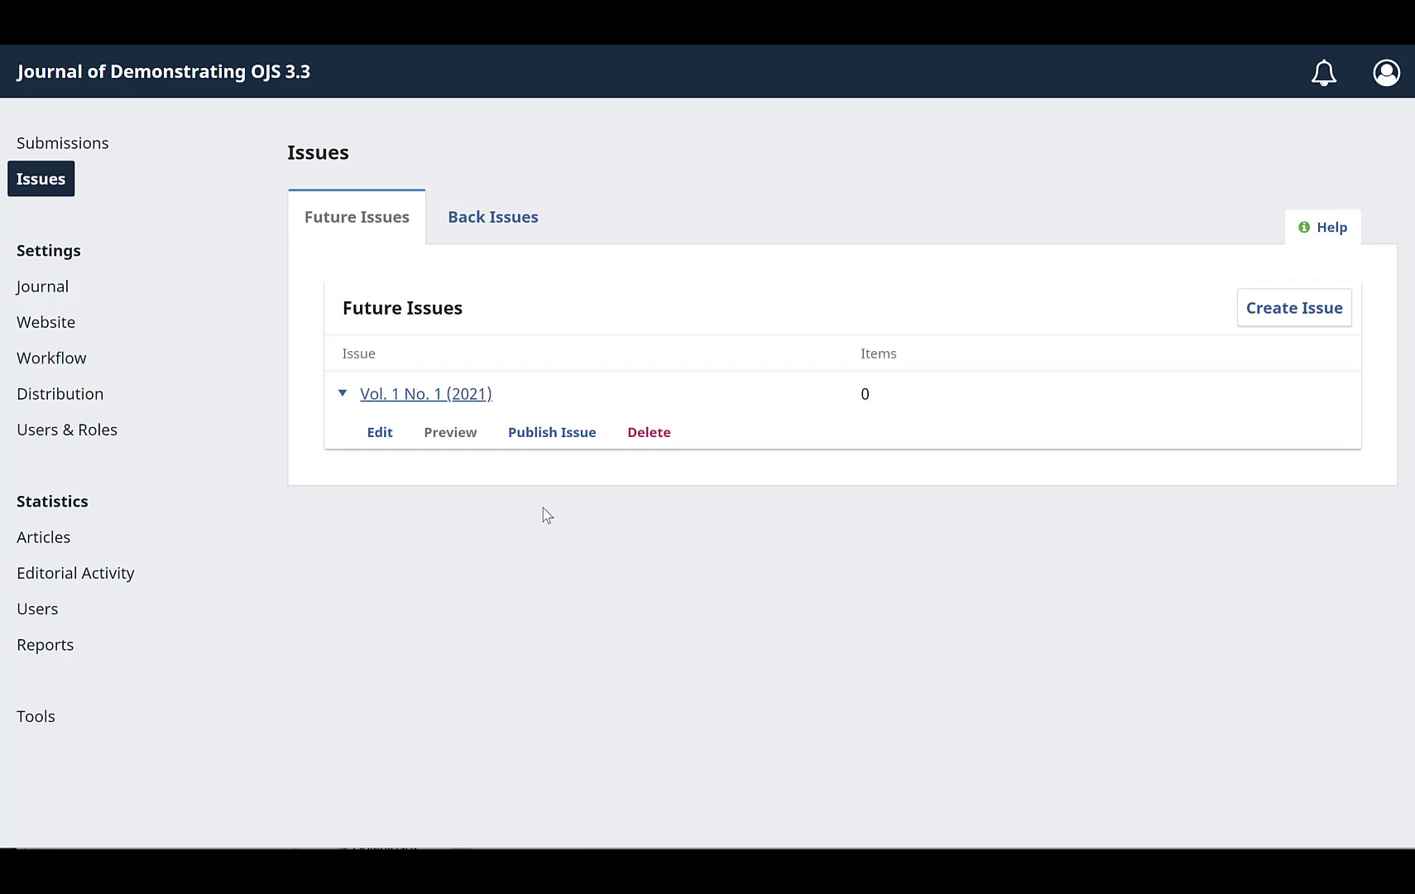
Step: Open the list of back issues
left_click(521, 220)
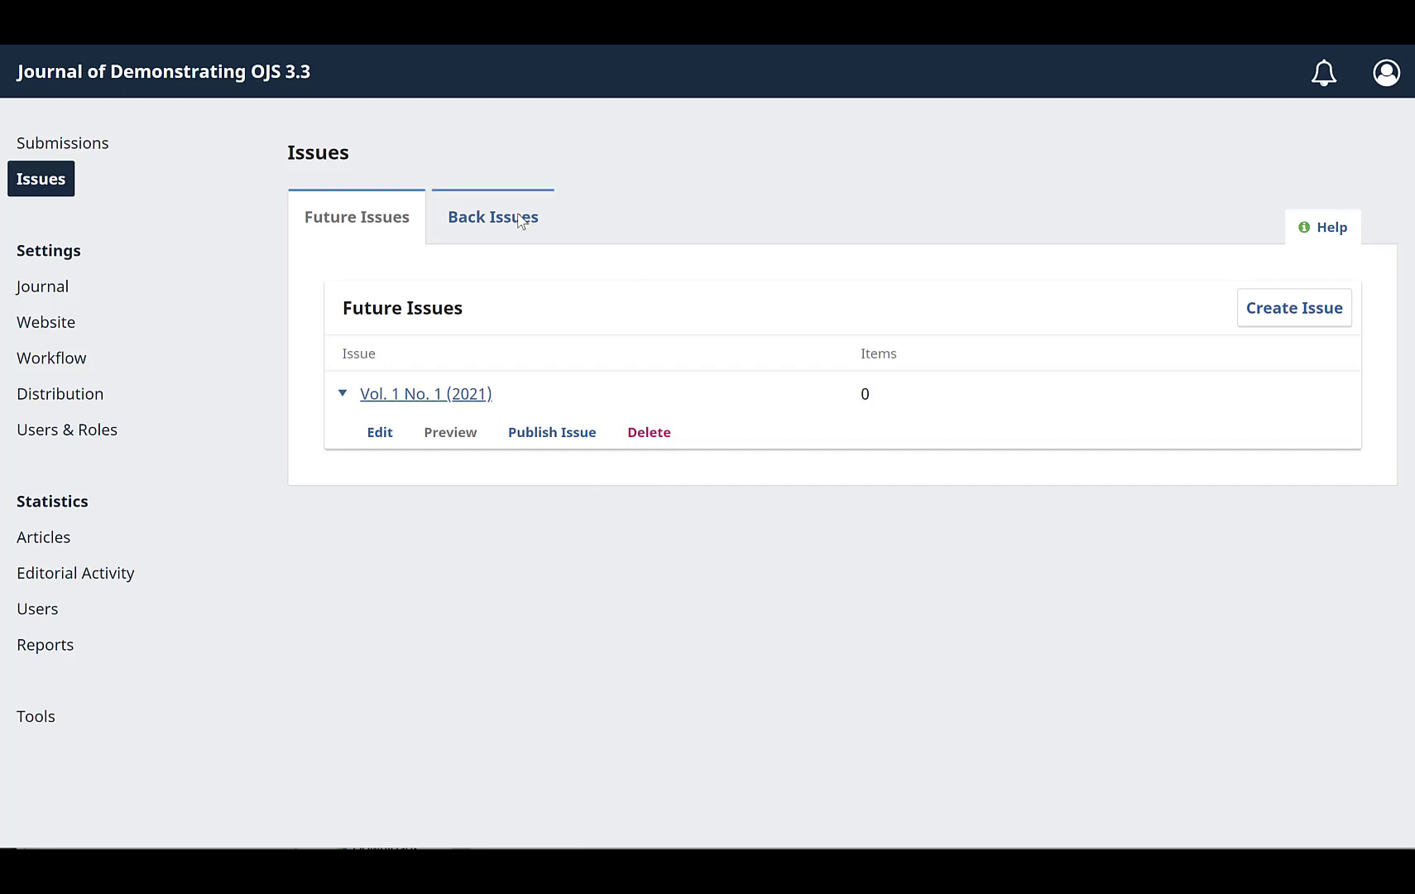